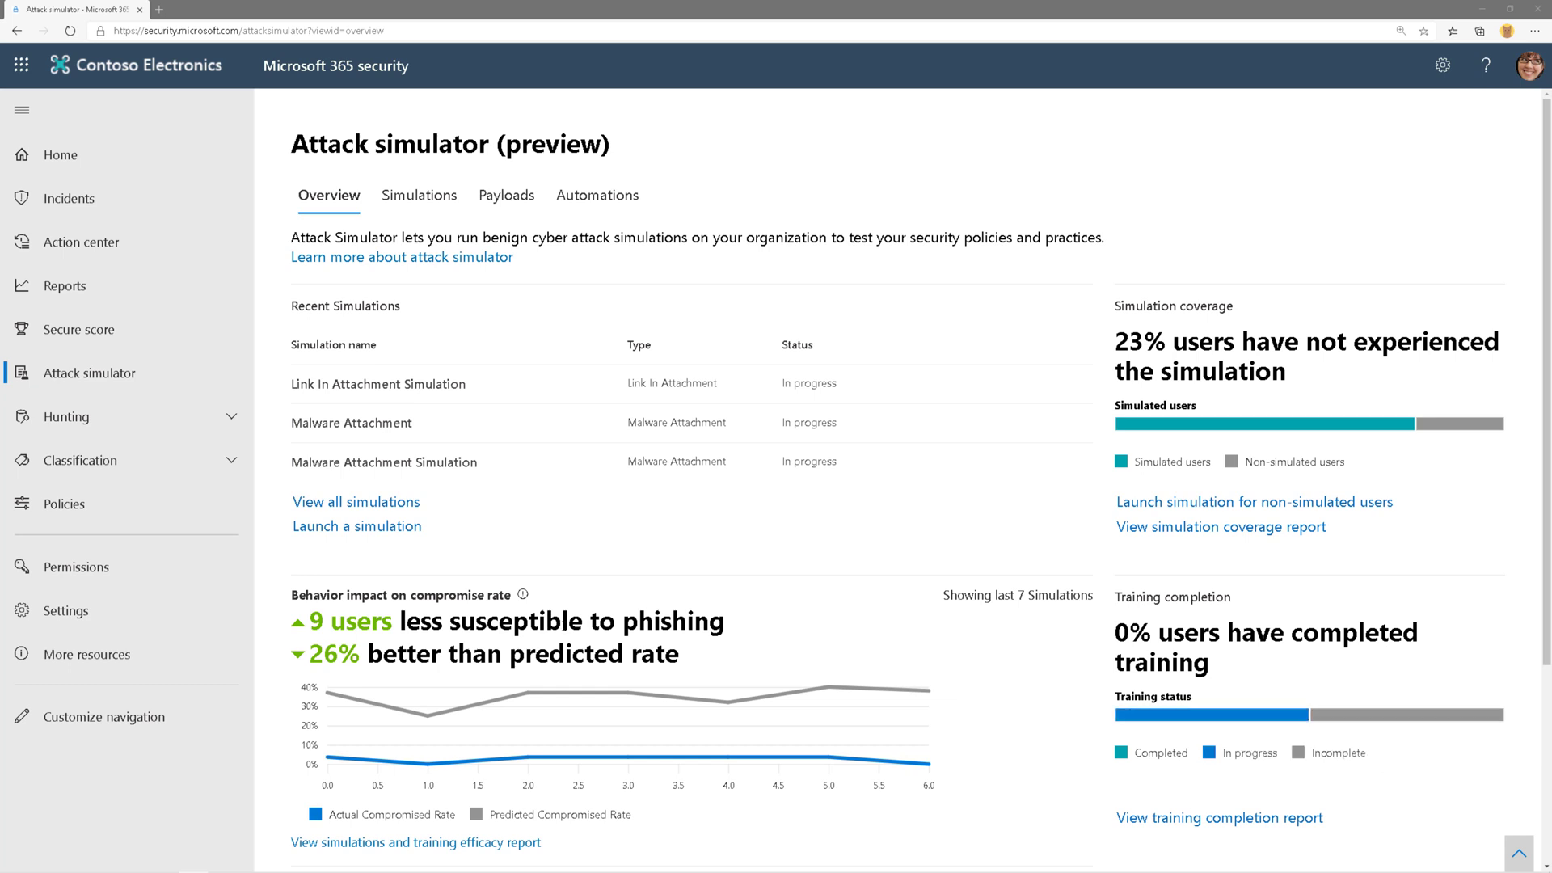
Step: Launch a new attack simulation and choose Link In Attachment as its social engineering technique
click(409, 530)
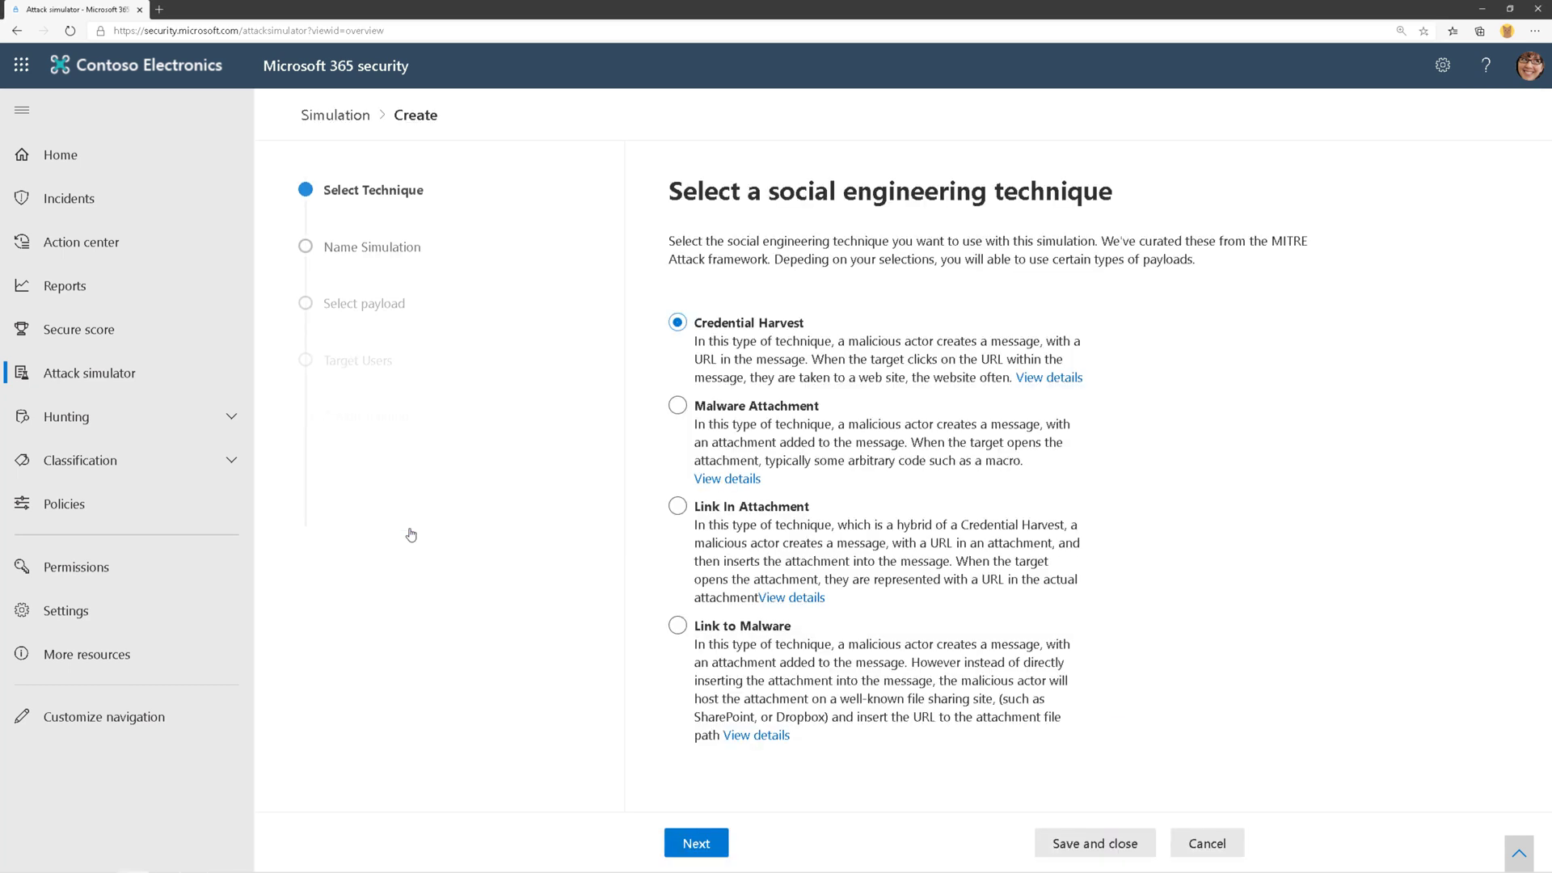
click(677, 508)
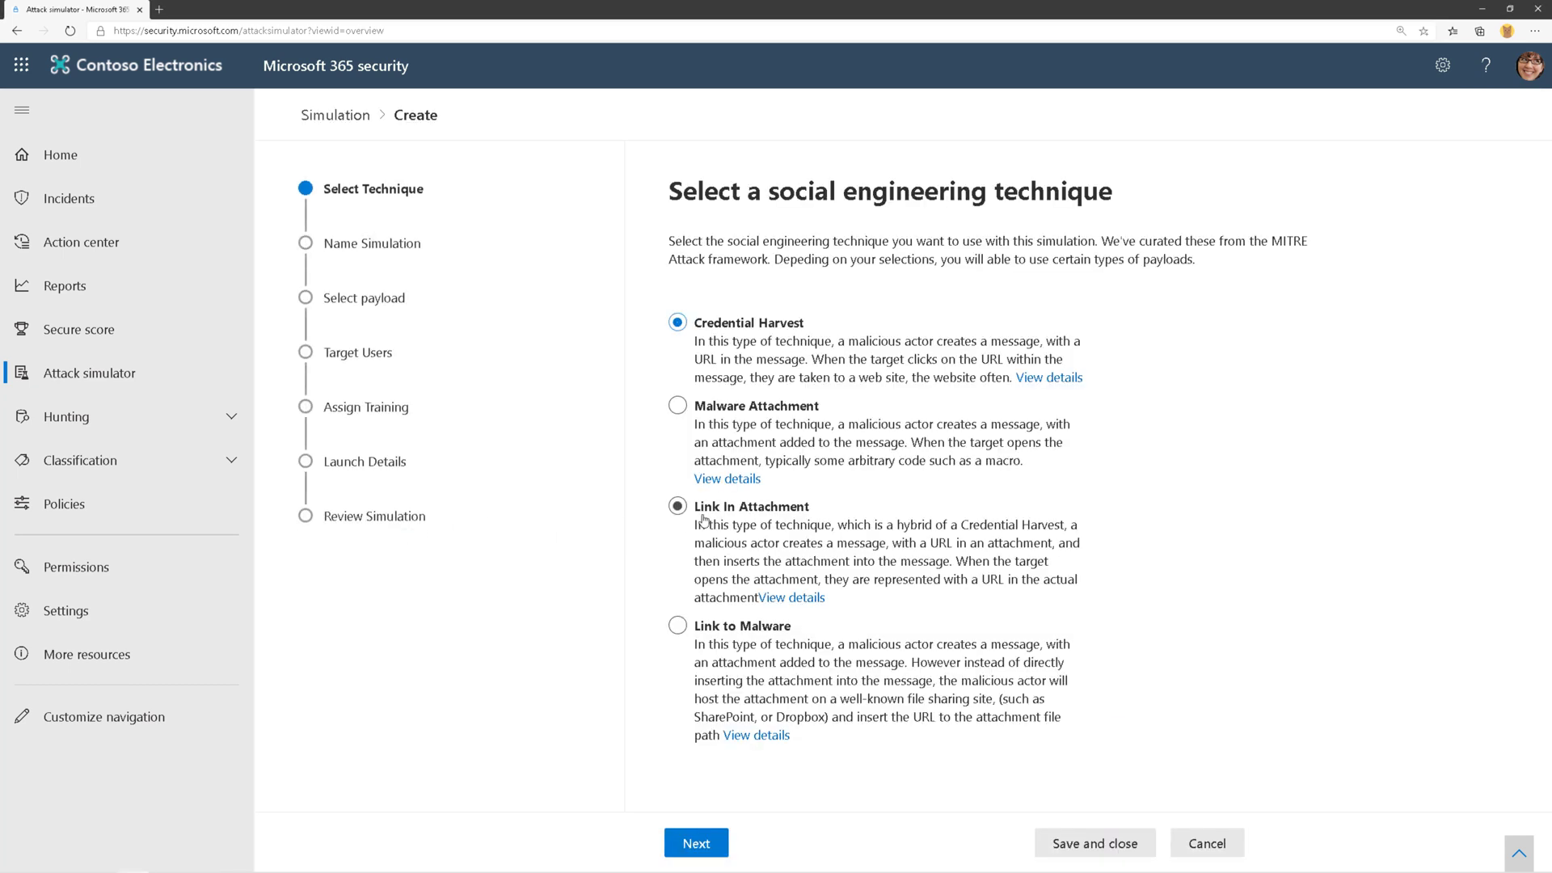
Step: View the details of the Link In Attachment technique with the page enlarged, down to its simulation steps
click(793, 597)
key(ctrl+plus)
key(ctrl+plus)
key(ctrl+plus)
key(ctrl+plus)
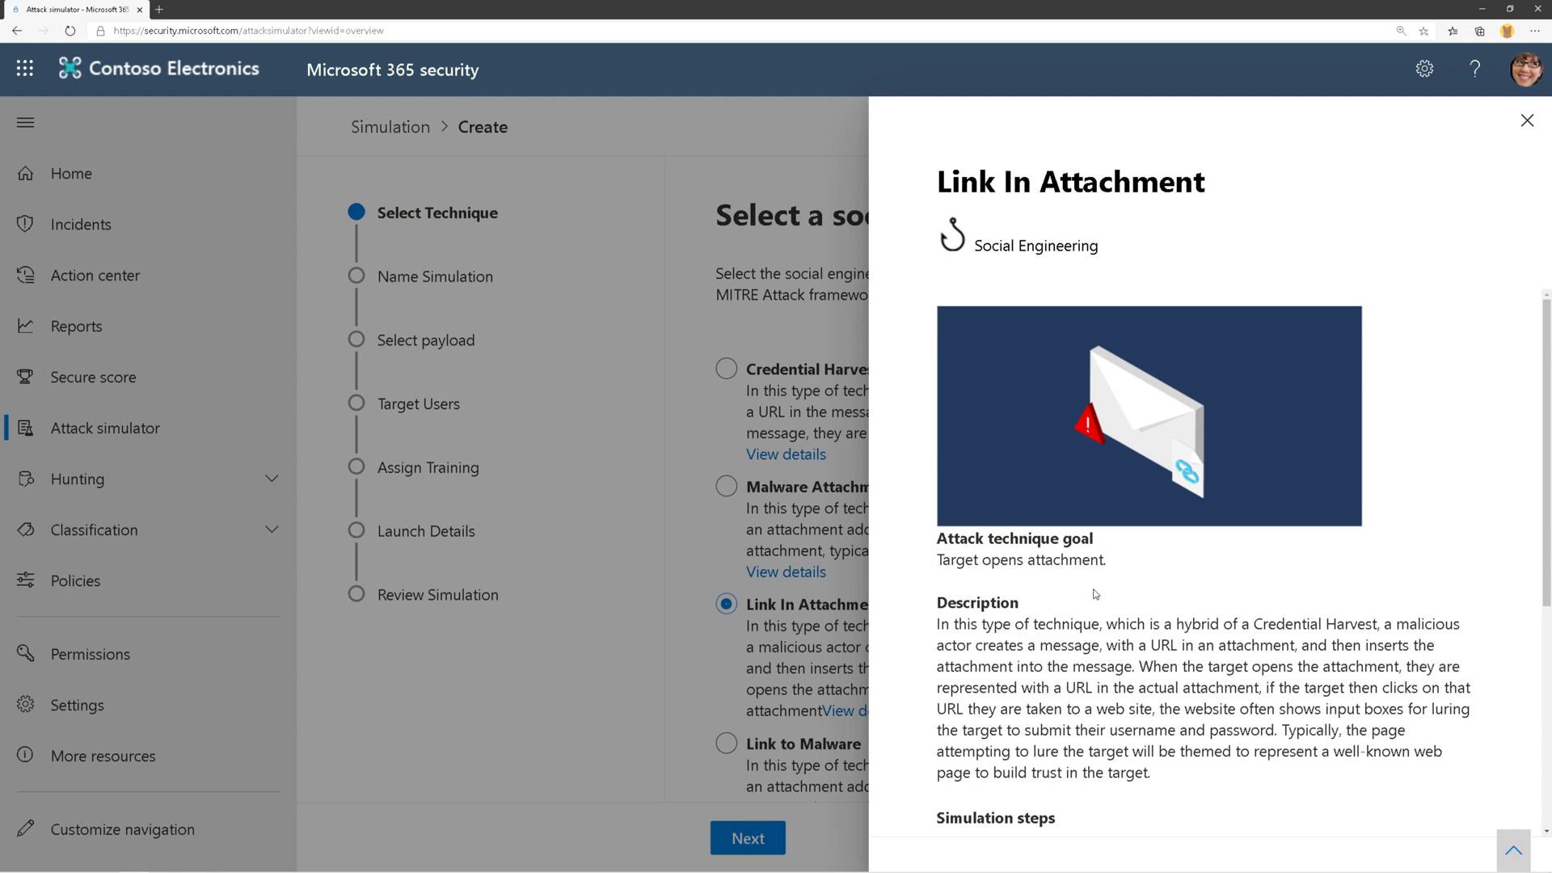
scroll(1096, 594, down, 5)
Step: Open the linked MITRE technique page in a new tab, look at its phishing description, and return to close the technique details
right_click(1074, 800)
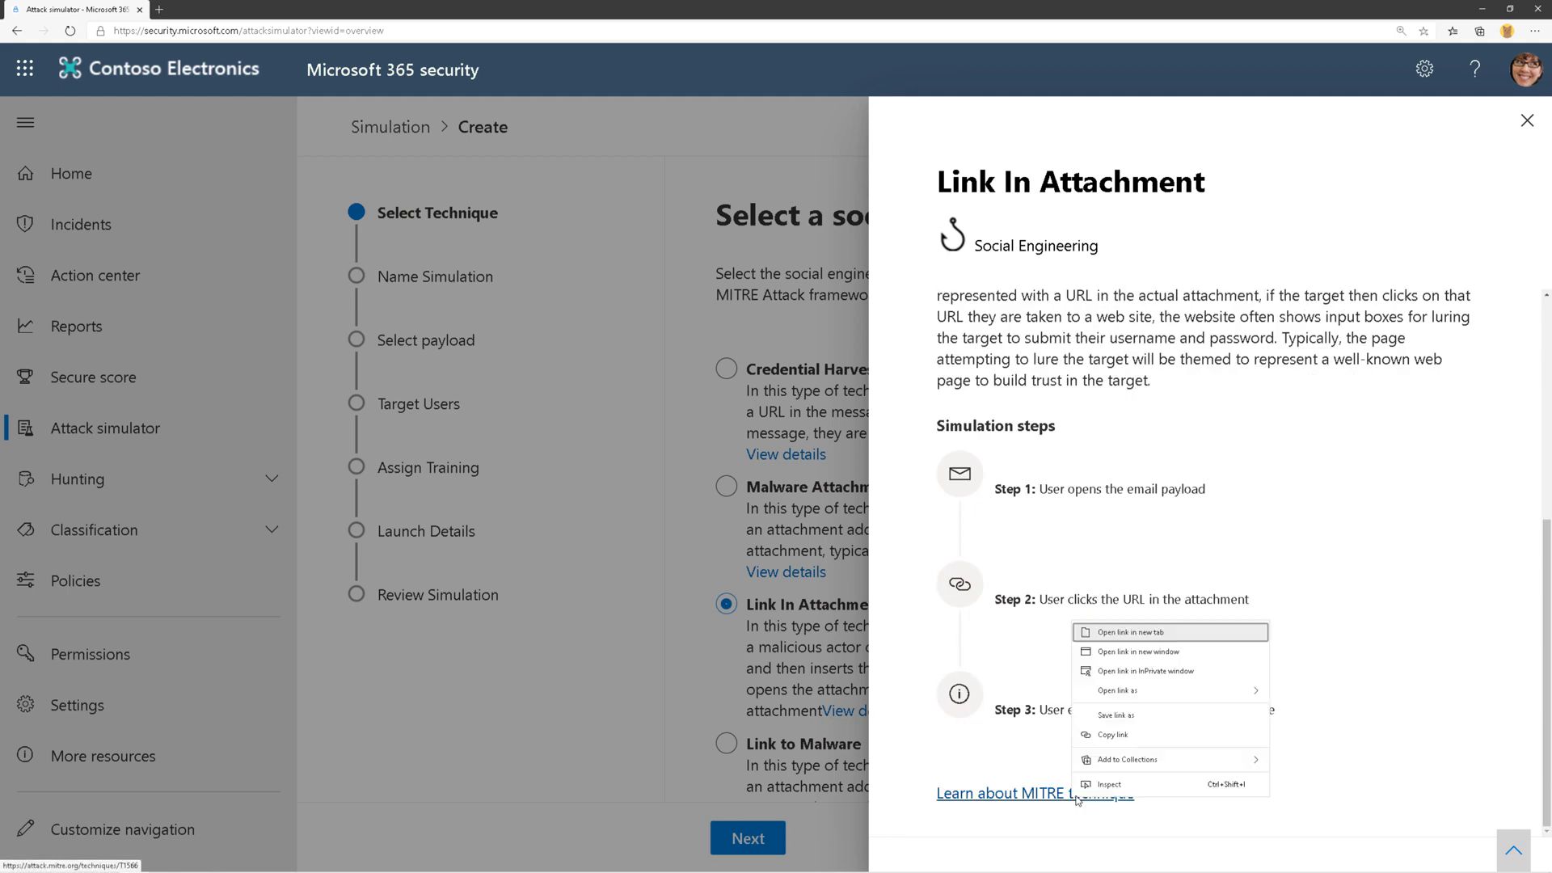
click(1131, 630)
click(245, 11)
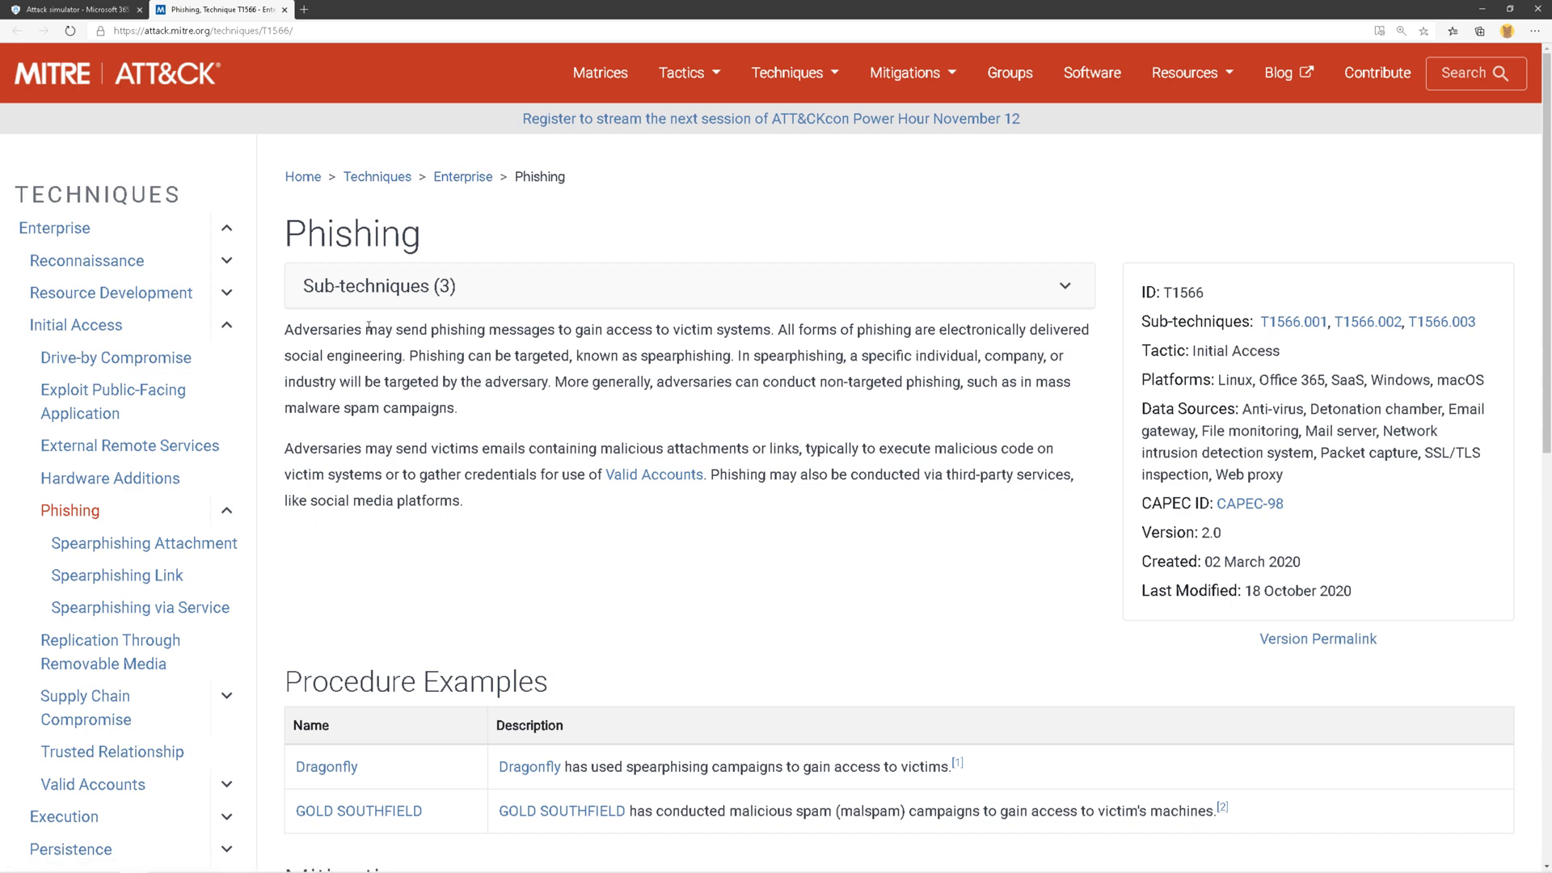
click(385, 274)
click(96, 9)
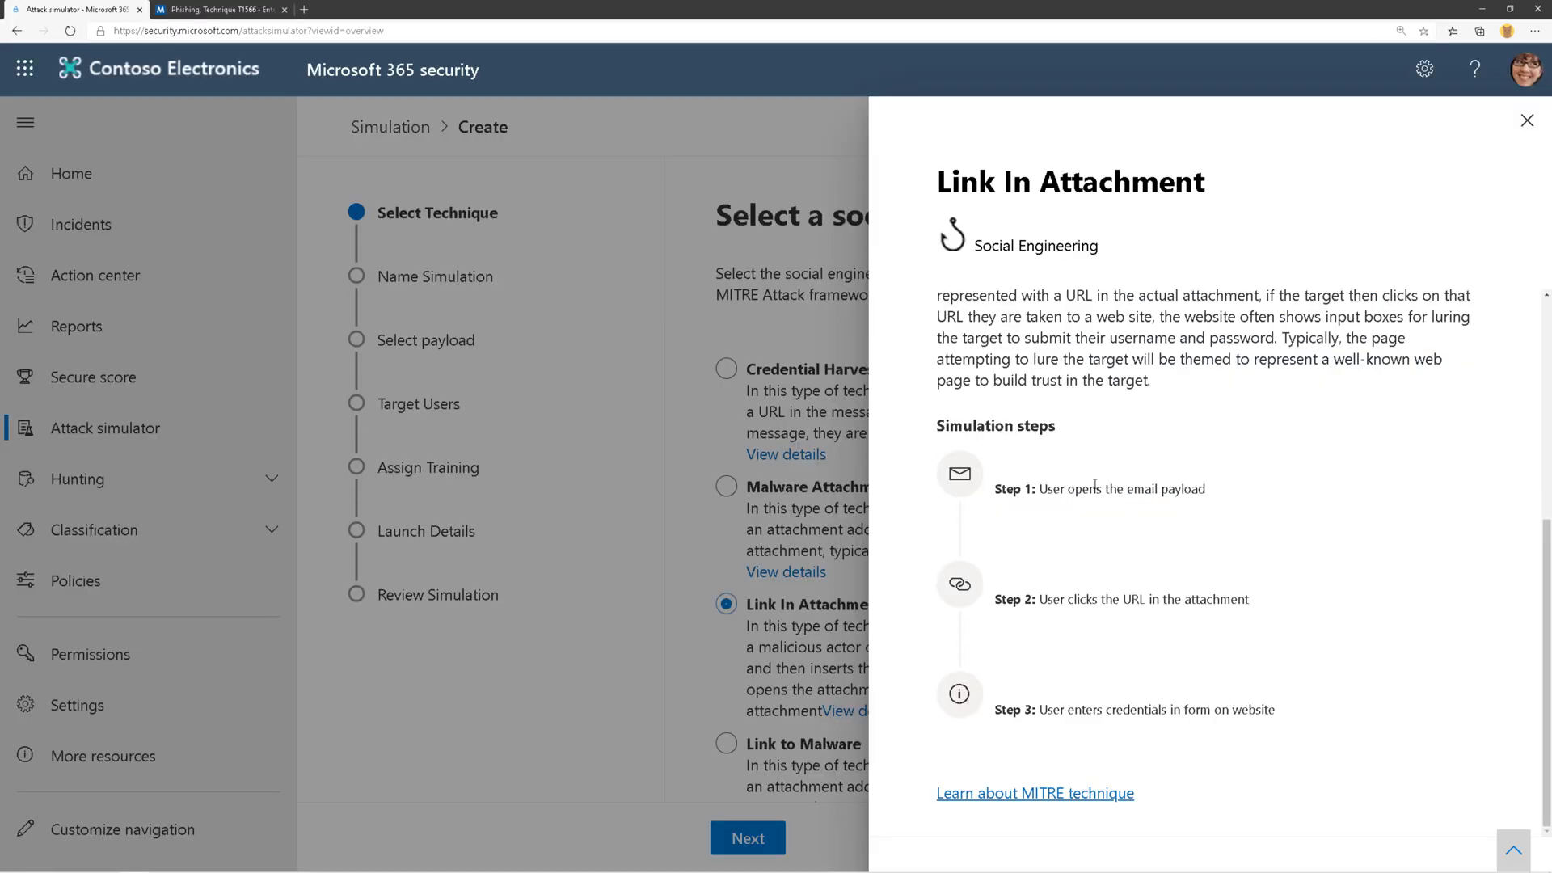
click(1527, 121)
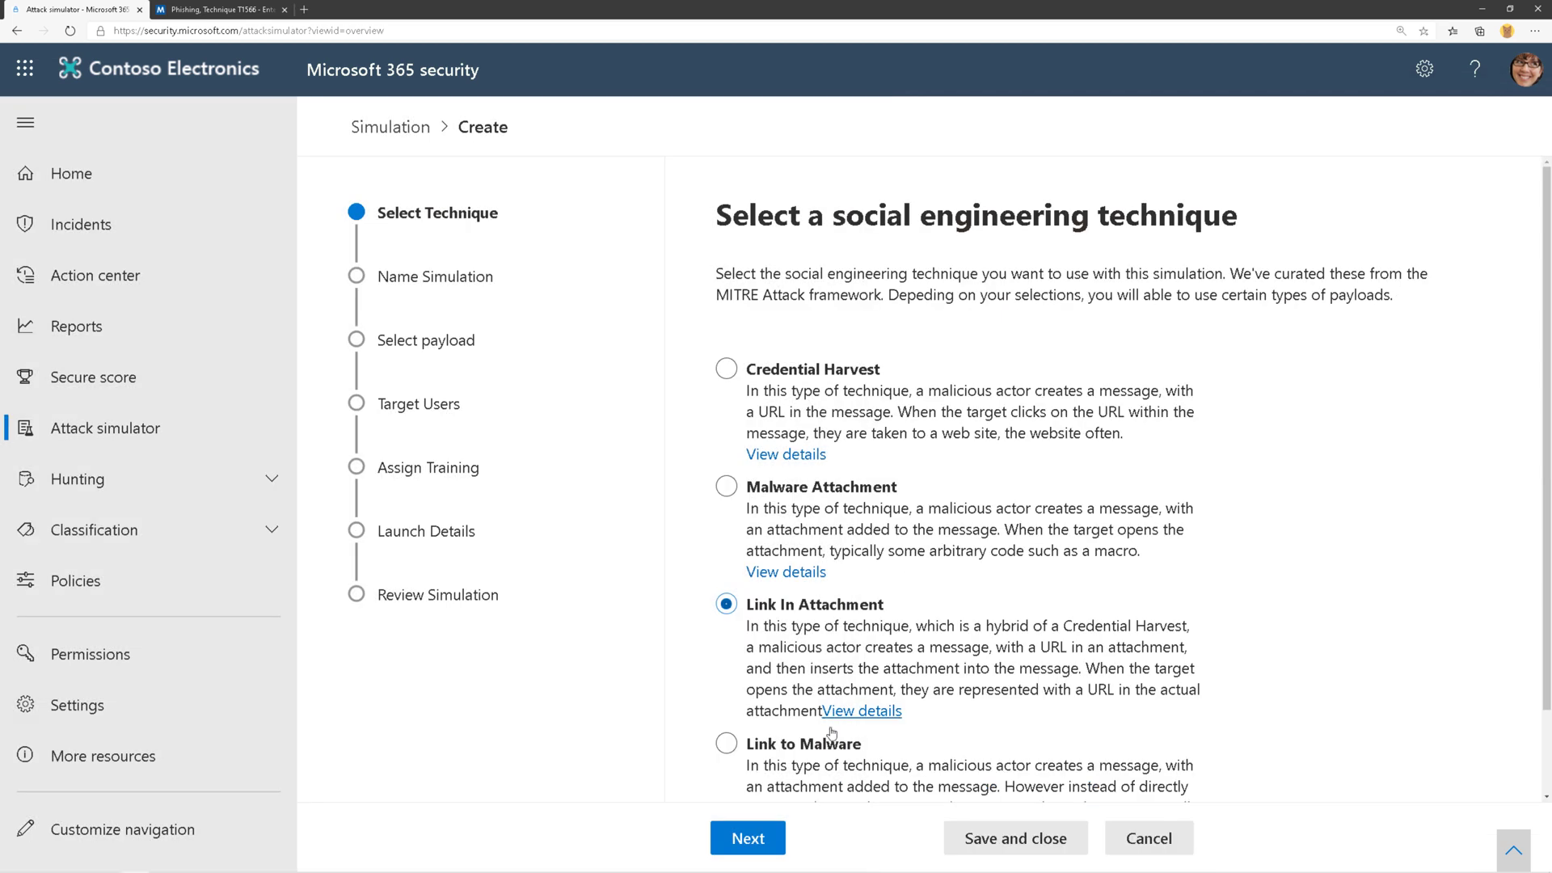
Step: Continue with the chosen technique, name the simulation "Link In Sim" and proceed to payload selection
click(762, 837)
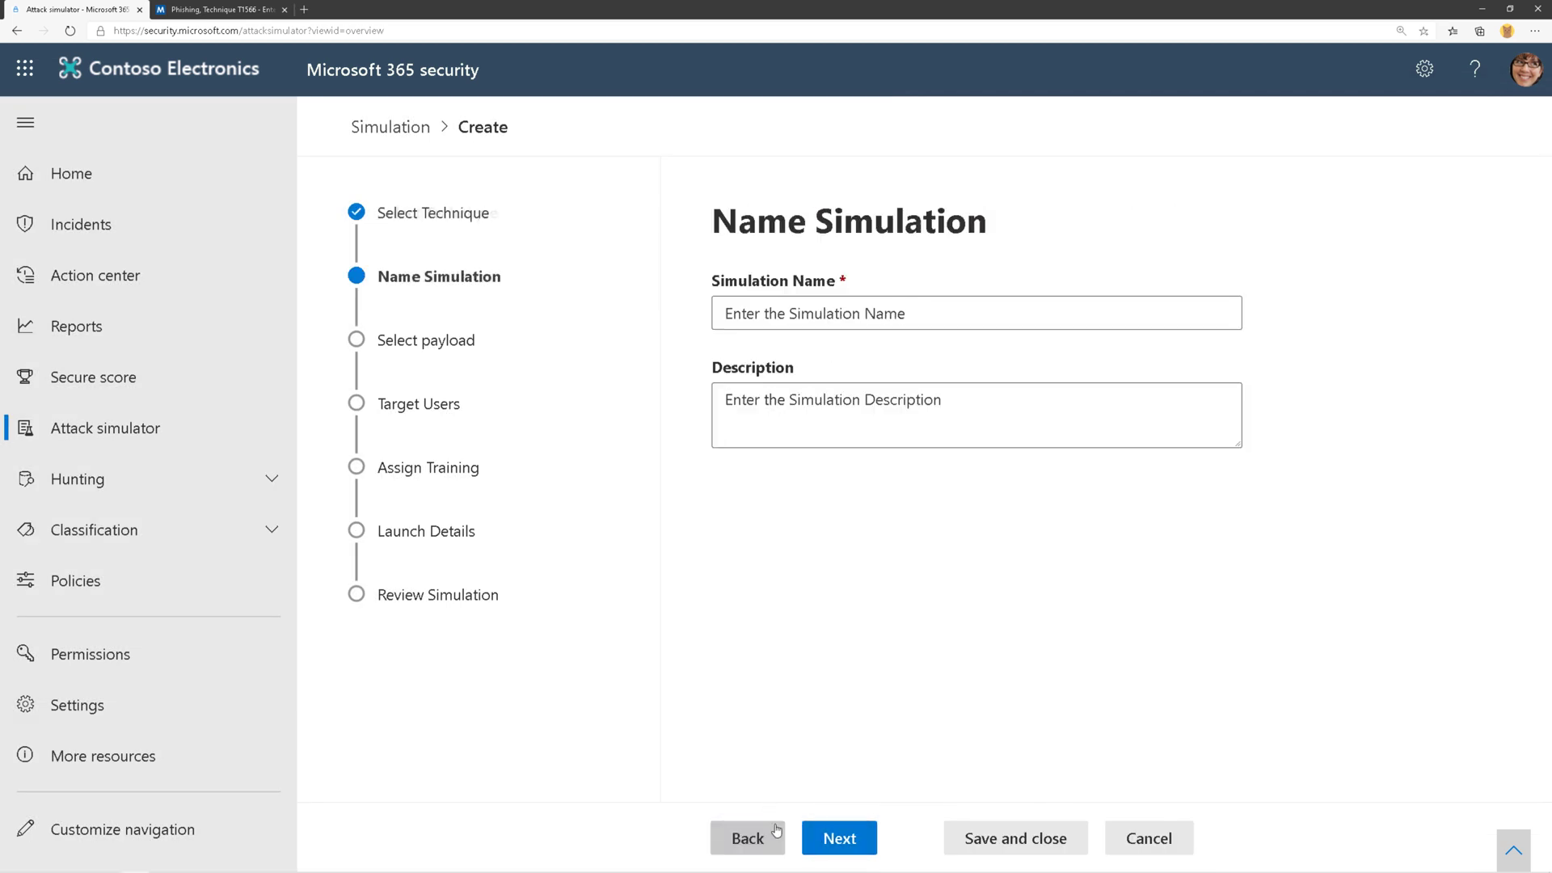
click(926, 309)
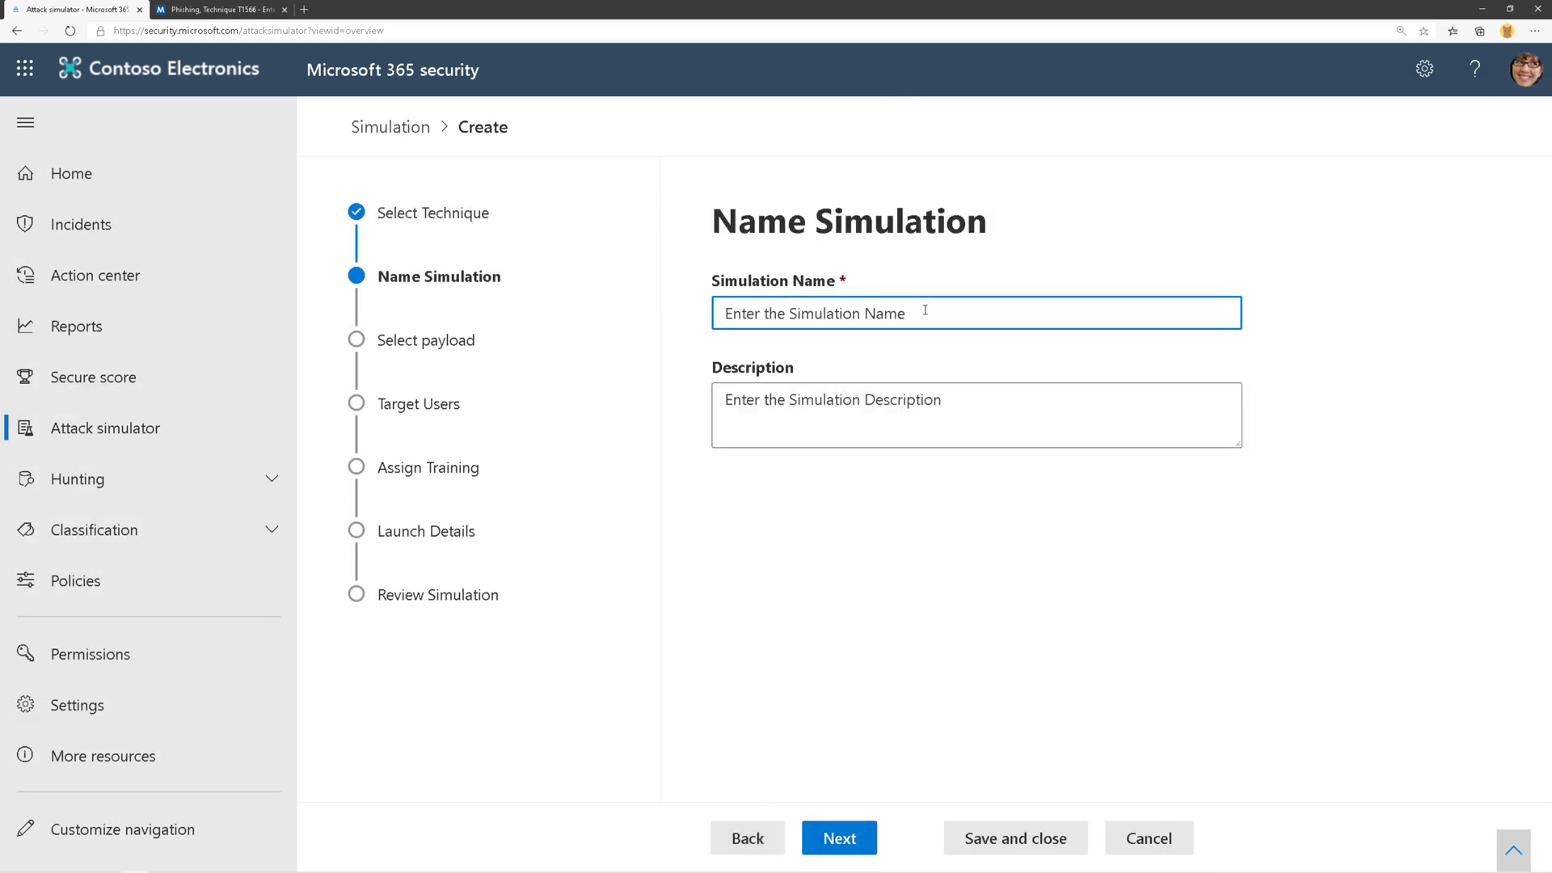
text(Link In S)
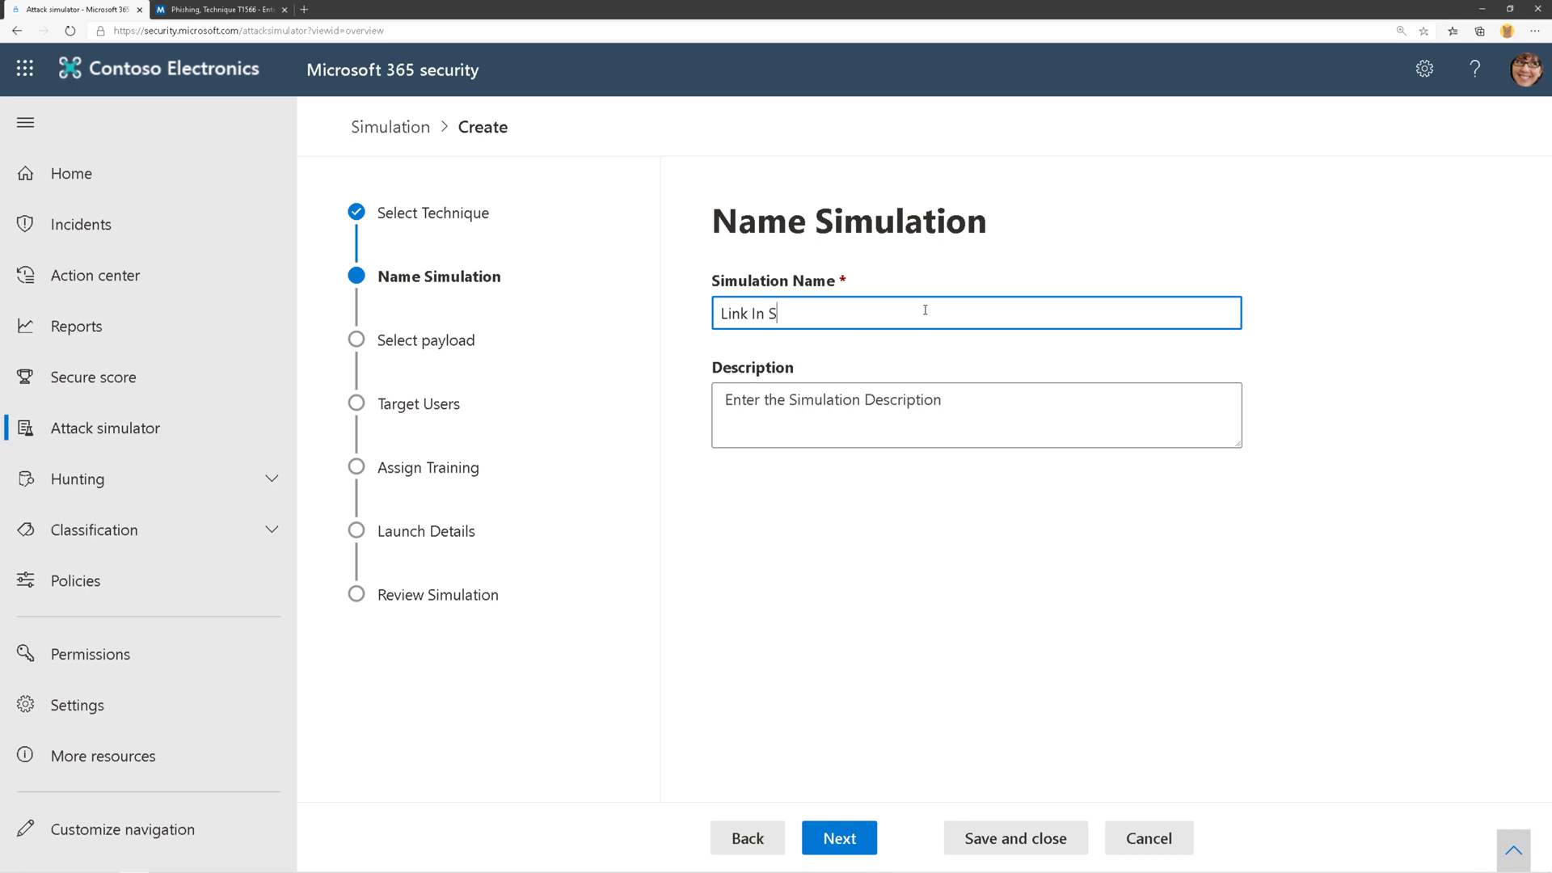
text(im)
click(841, 833)
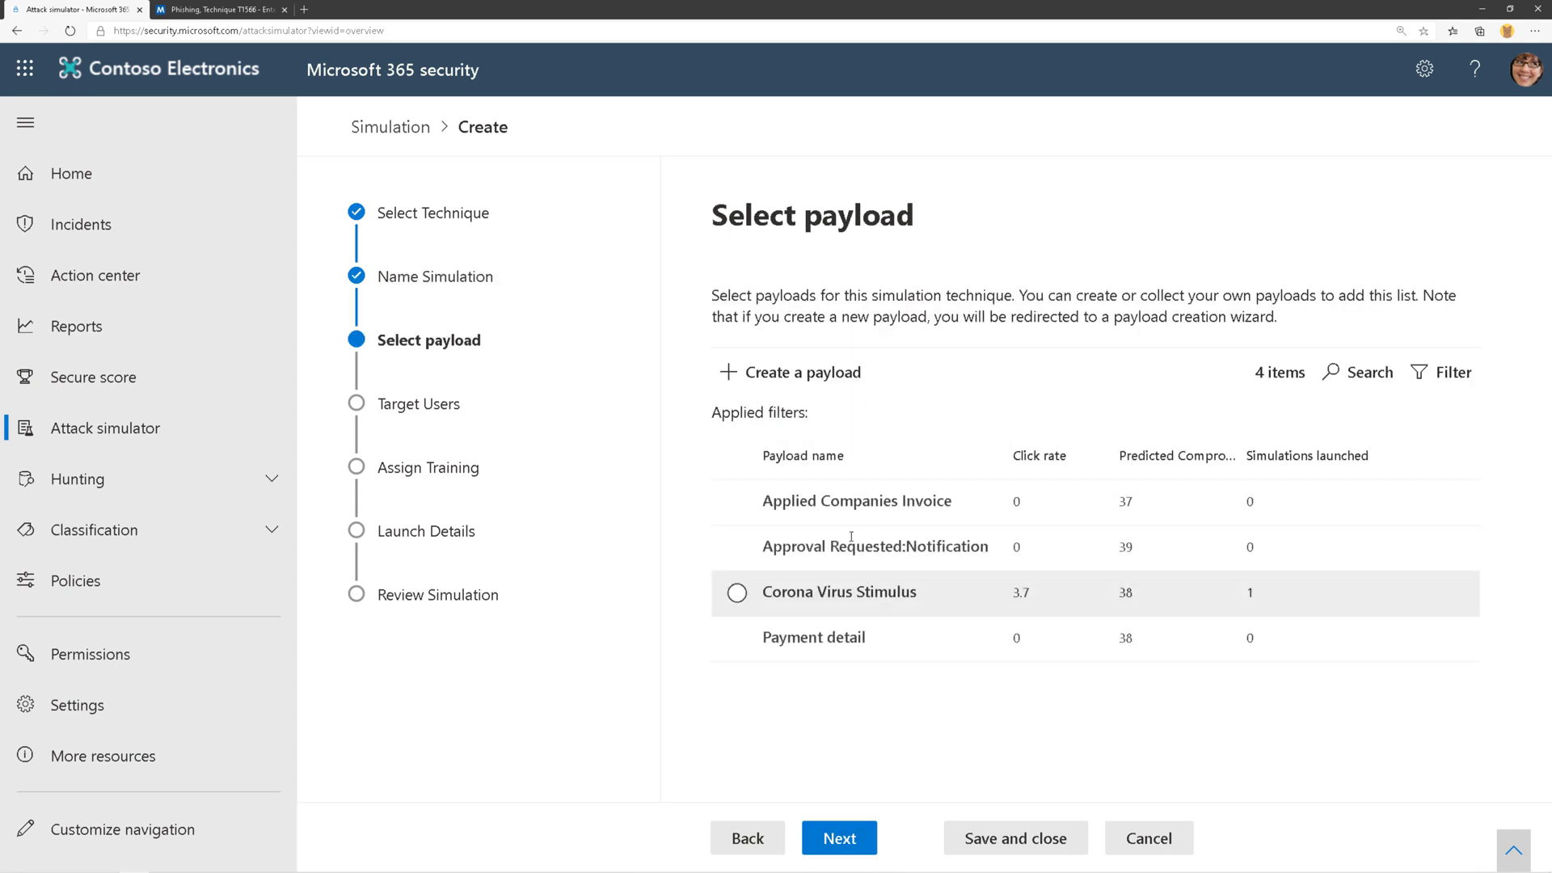
Step: Look briefly at the payload creation wizard, cancel it, and select the existing Corona Virus Stimulus payload
click(790, 360)
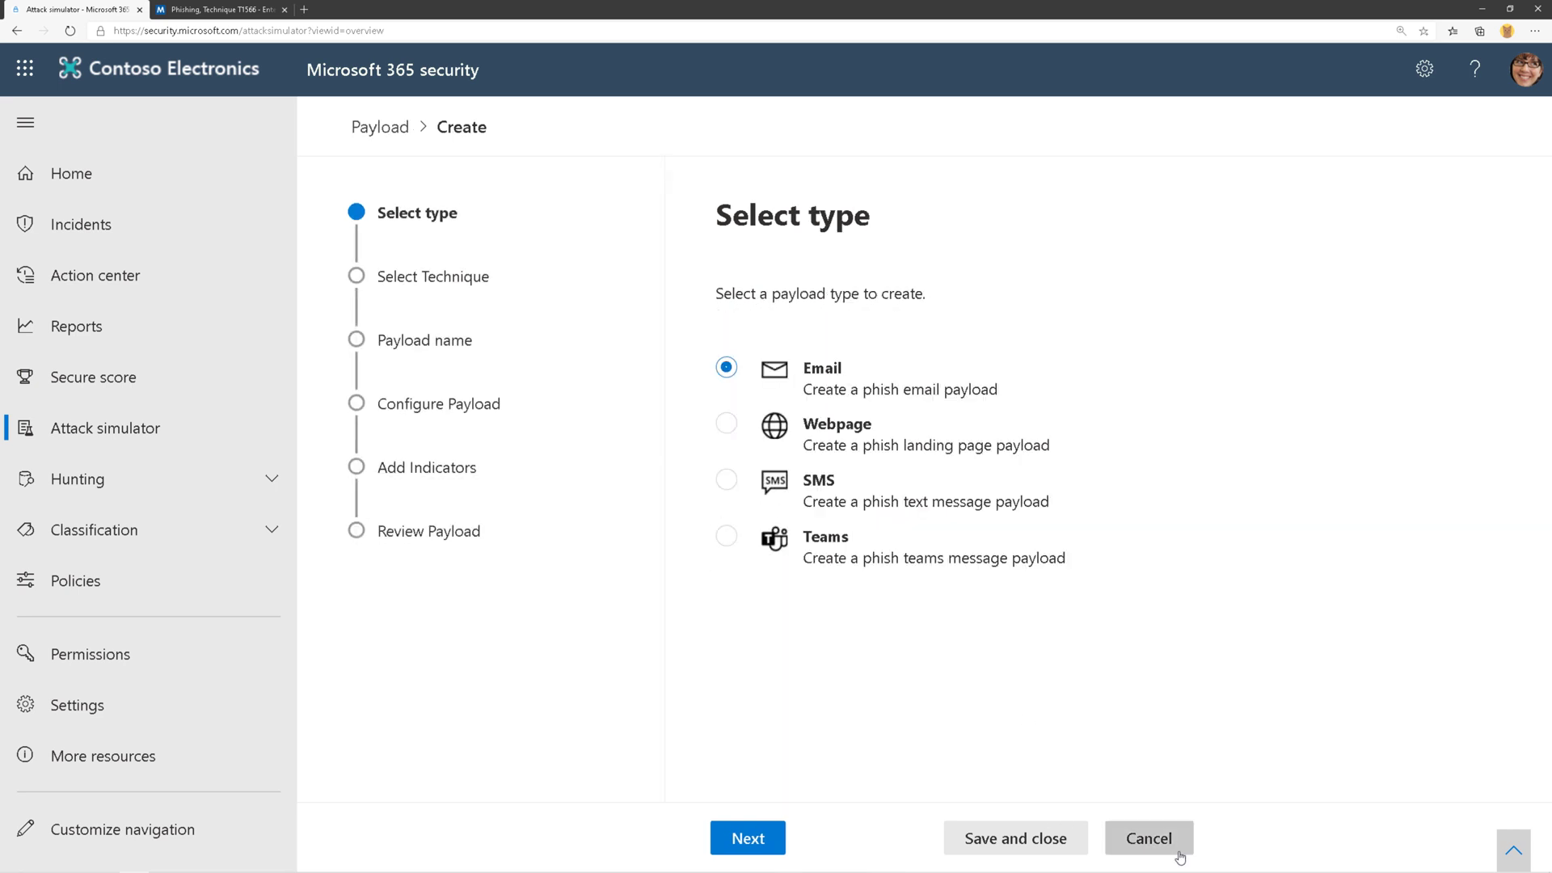
click(1149, 838)
click(859, 604)
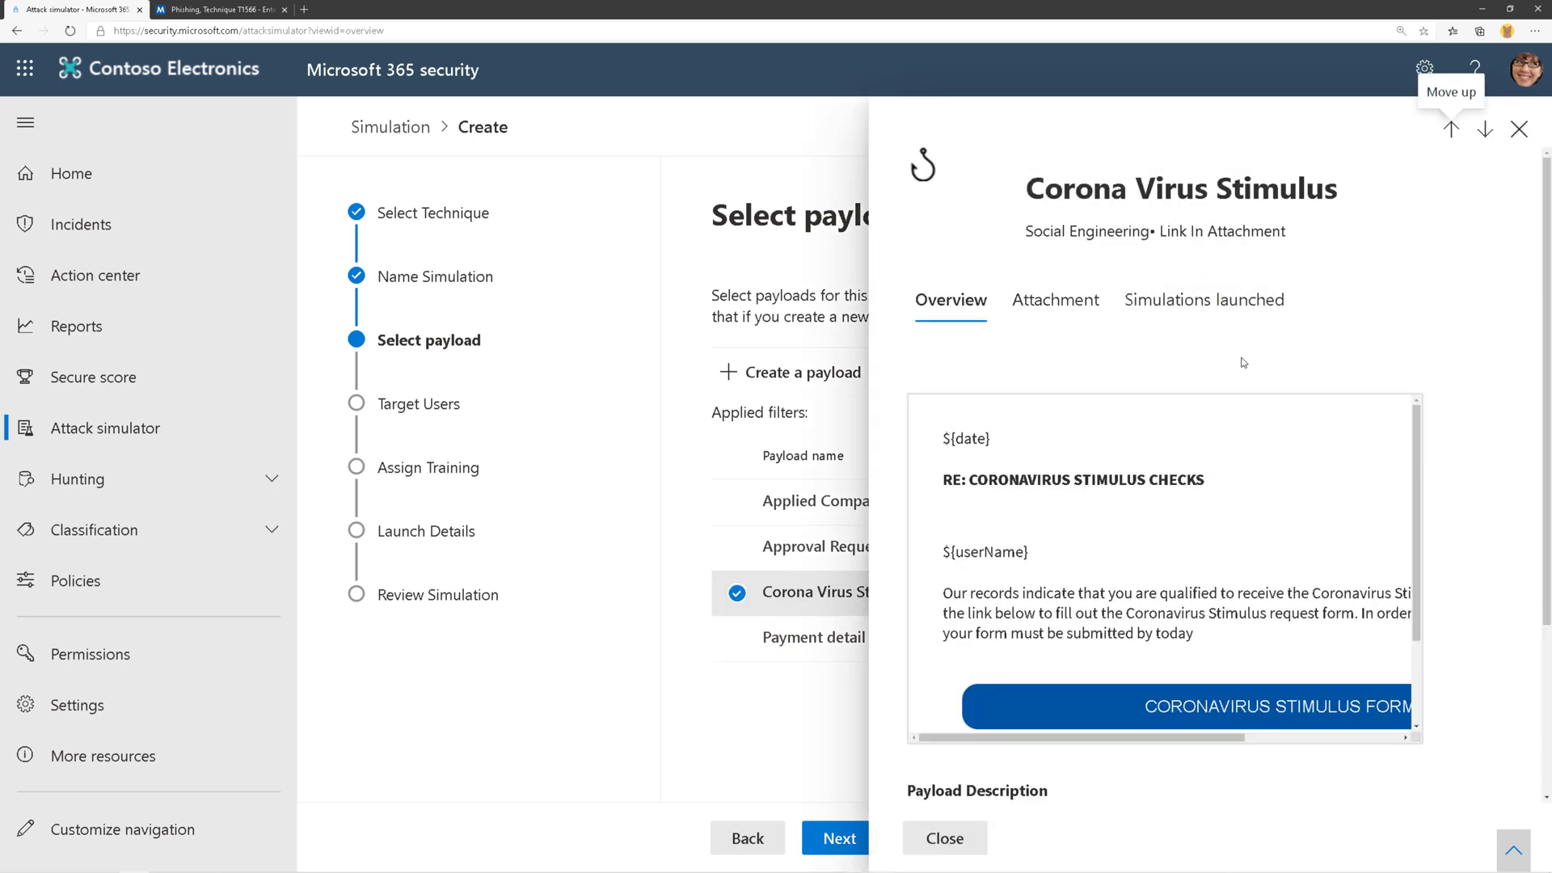
Step: Review the Corona Virus Stimulus payload's email preview, attachment and launched simulations, and close its details
drag(1416, 570, 1460, 494)
click(1079, 316)
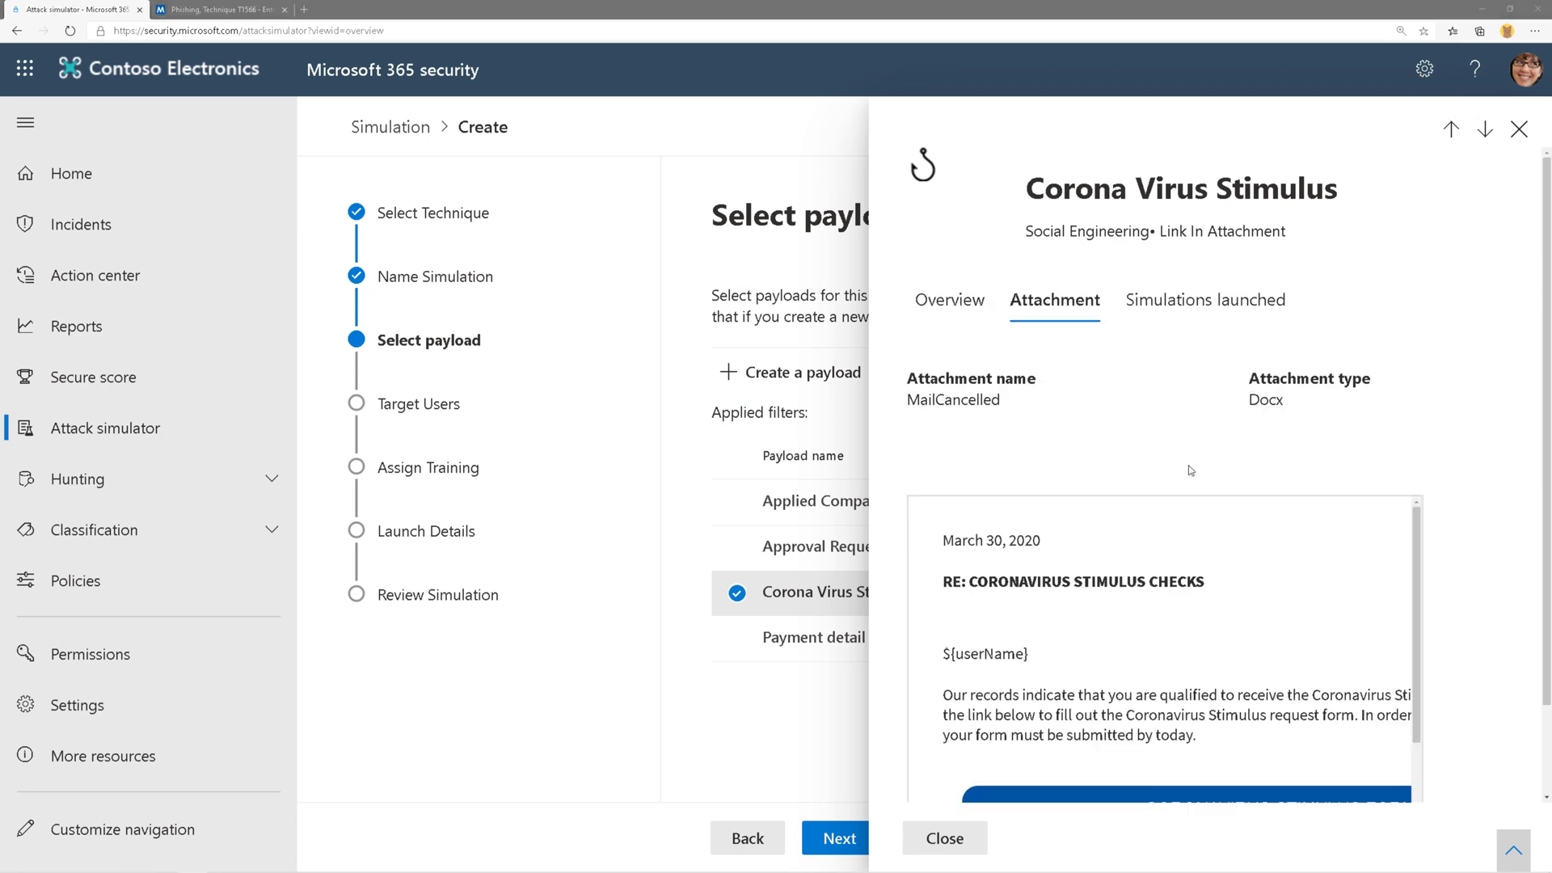
scroll(1184, 493, down, 1)
scroll(1185, 486, up, 1)
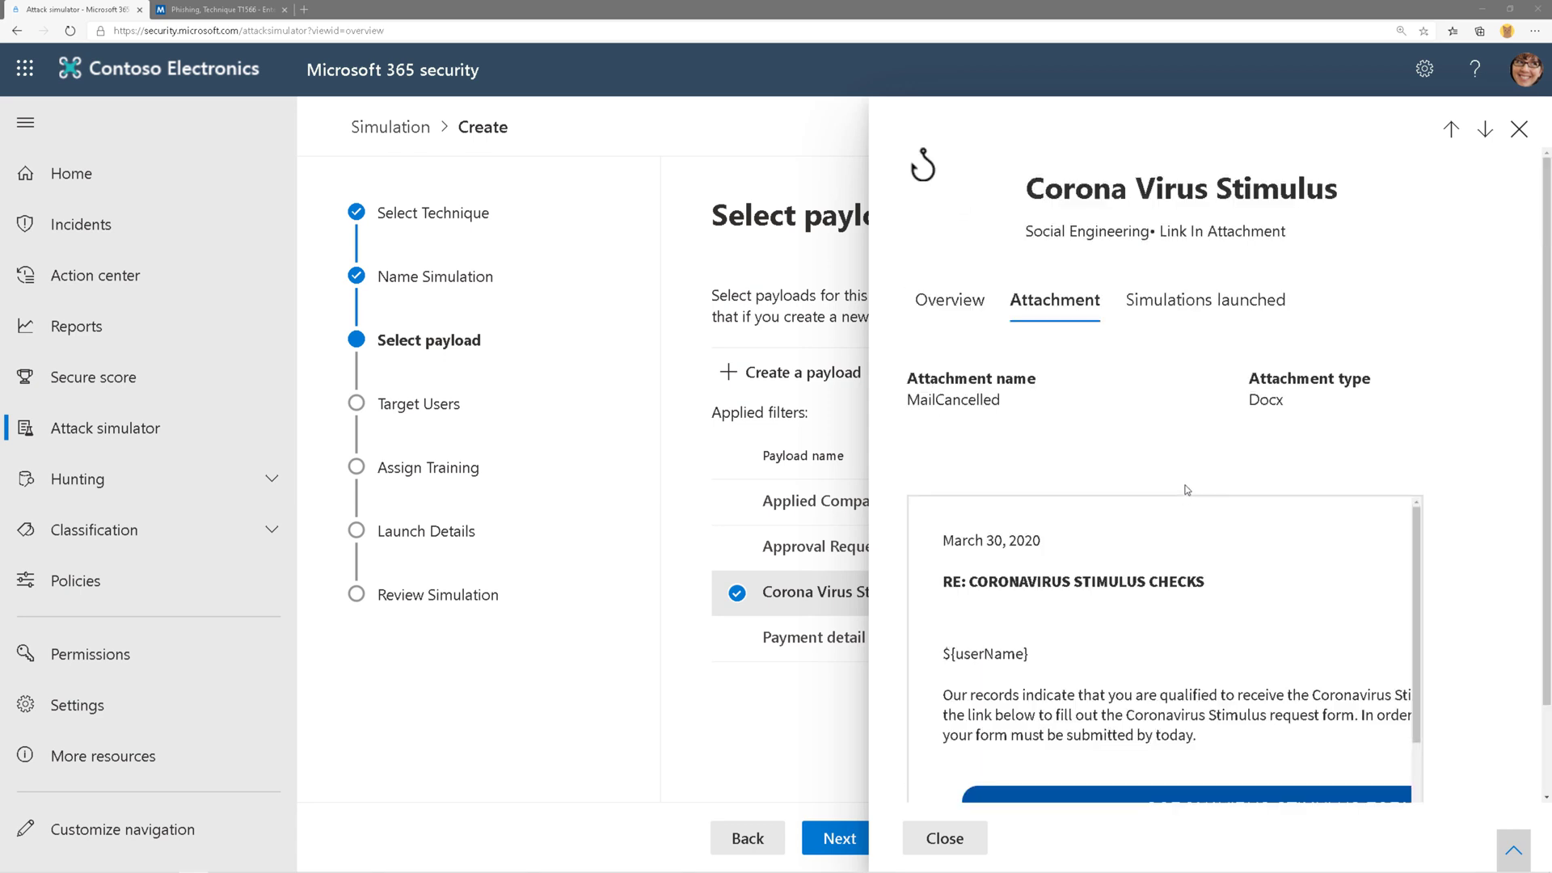
click(1210, 311)
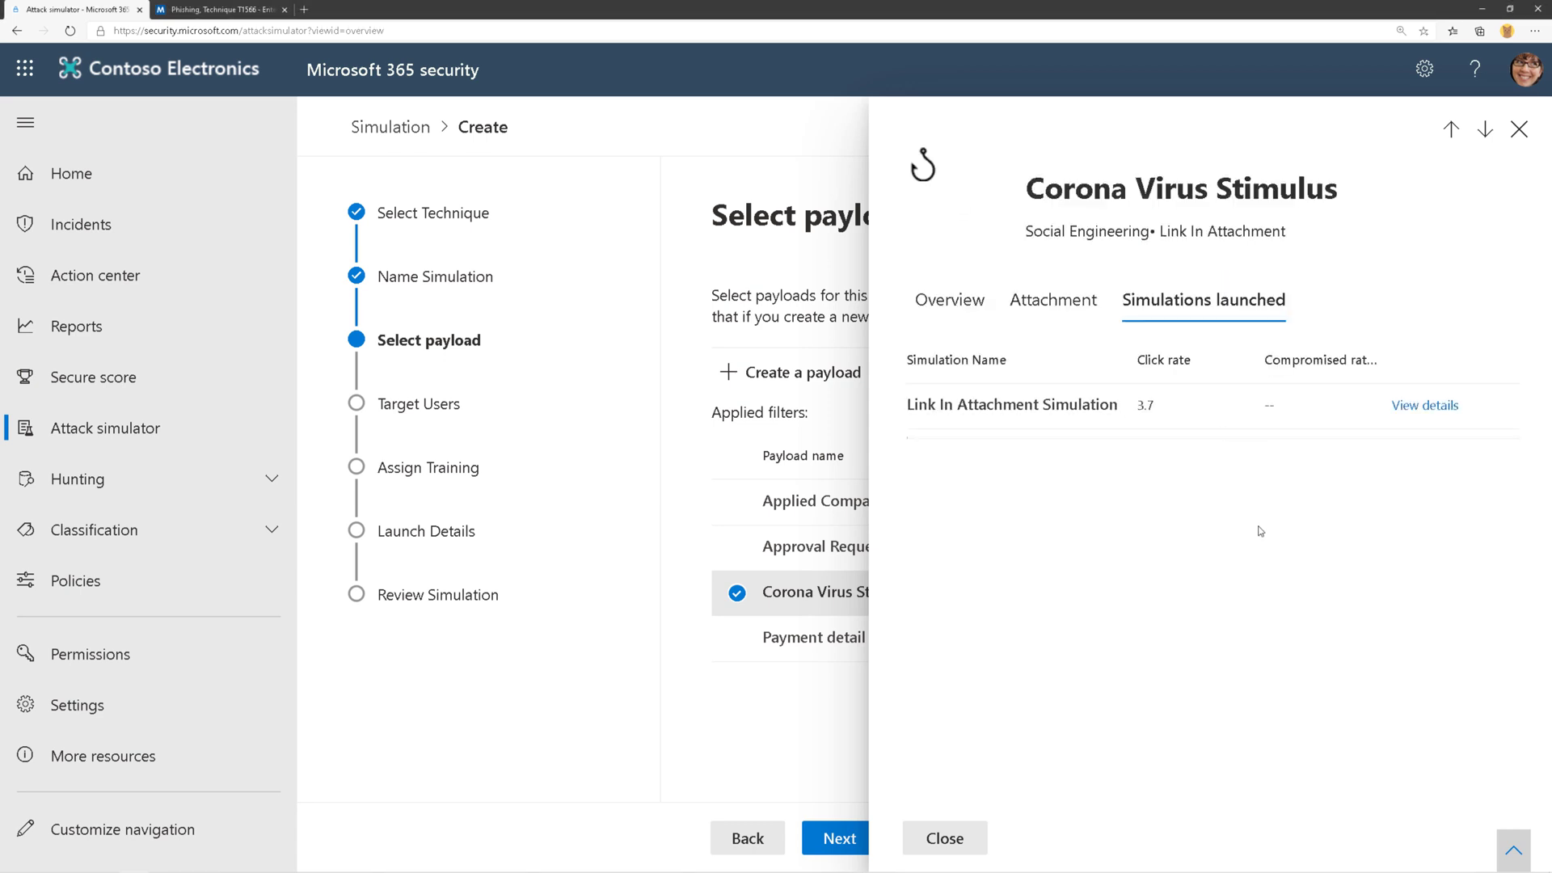
click(912, 833)
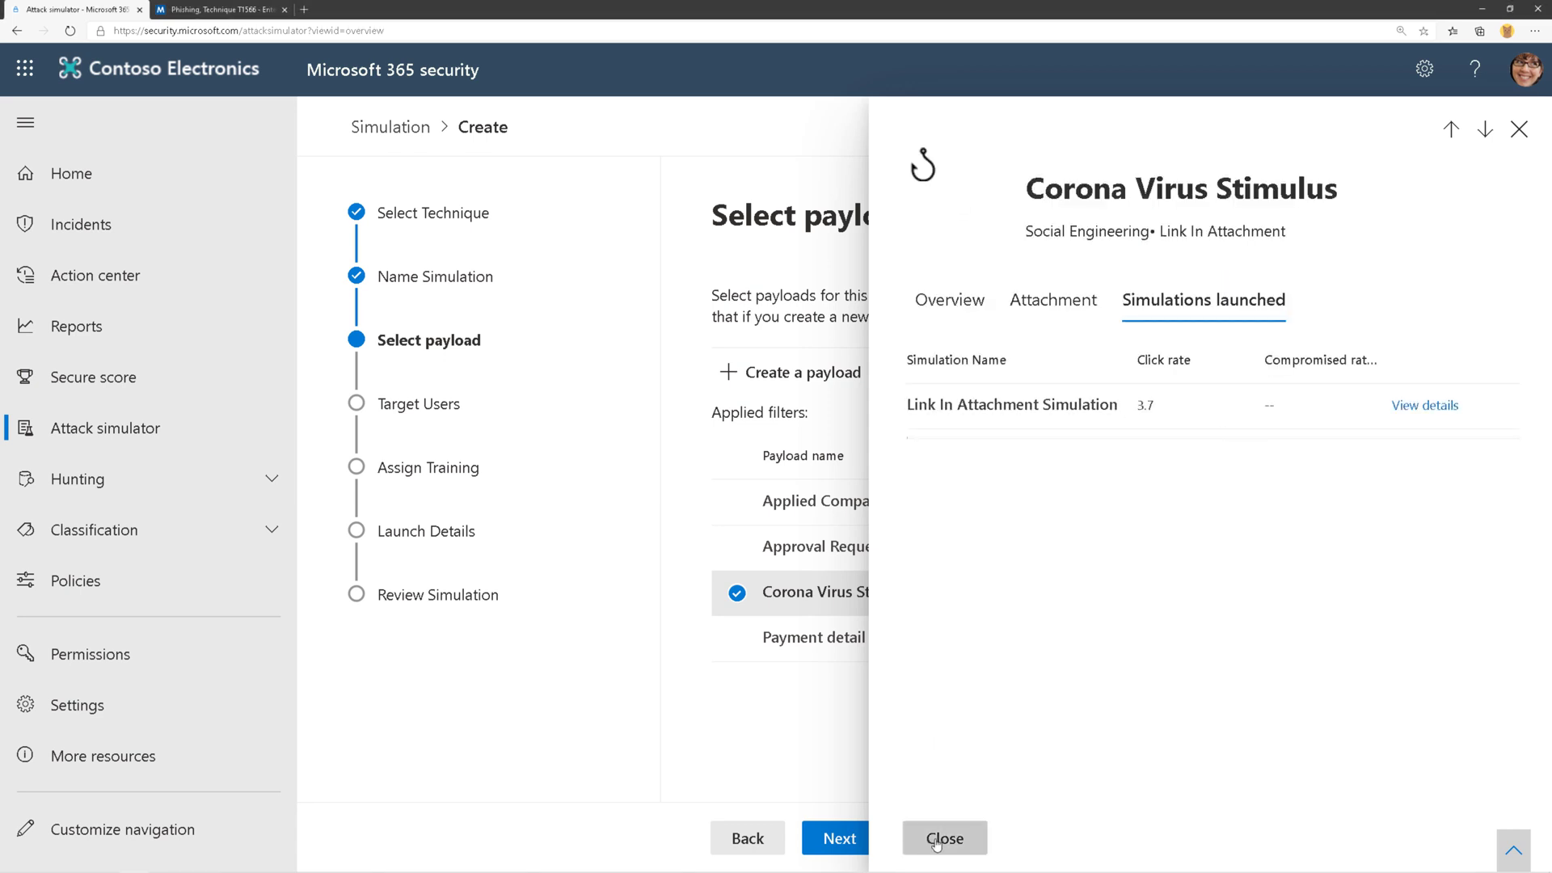
Step: Target all users in the organization with the simulation and proceed to training assignment
click(841, 839)
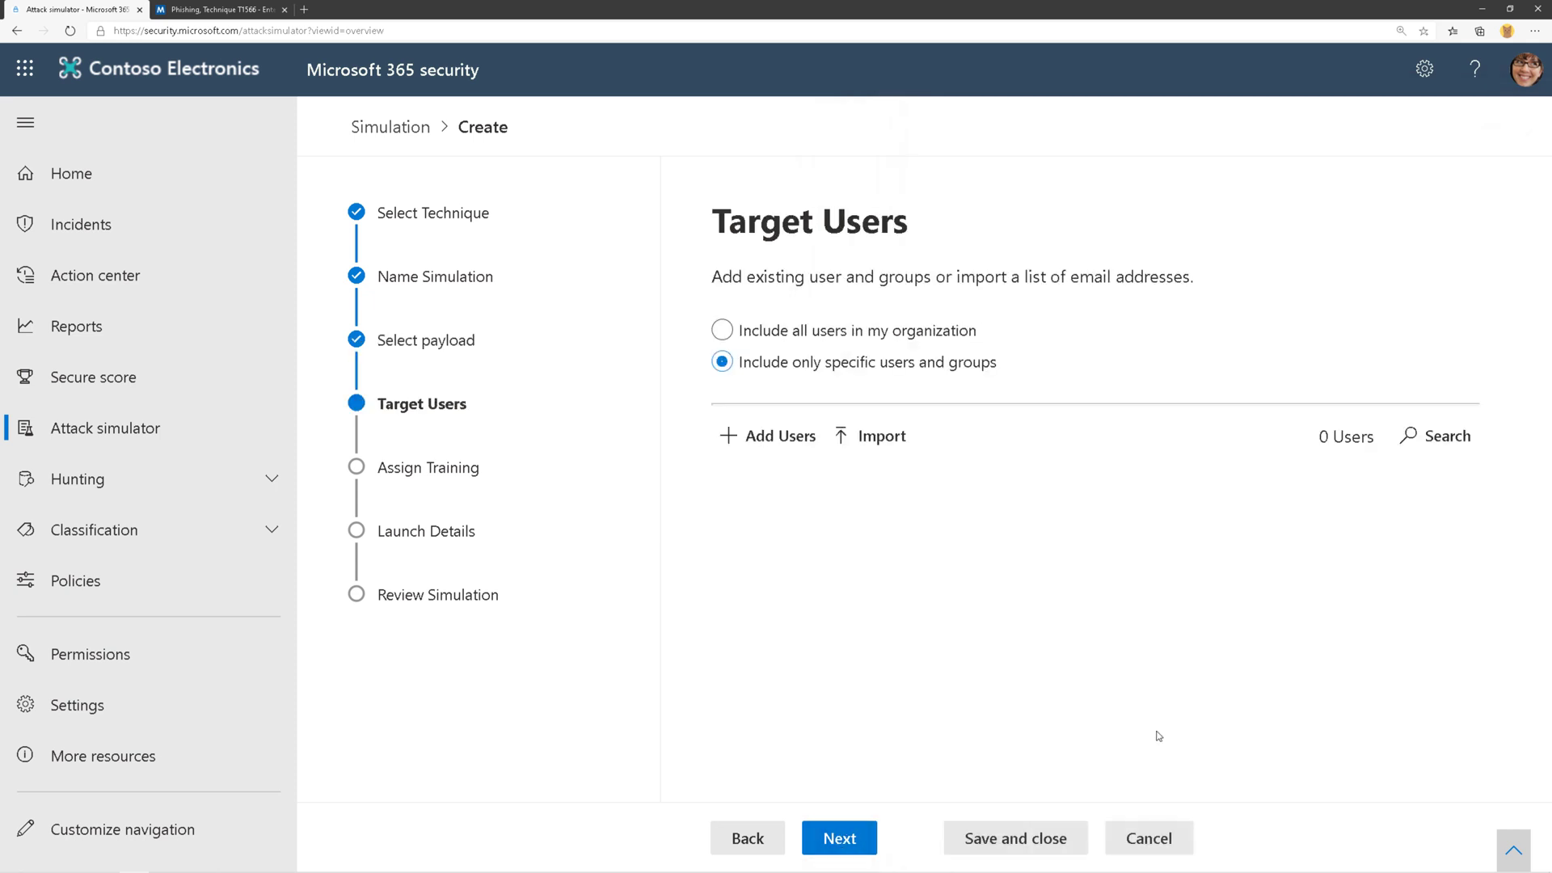
click(928, 343)
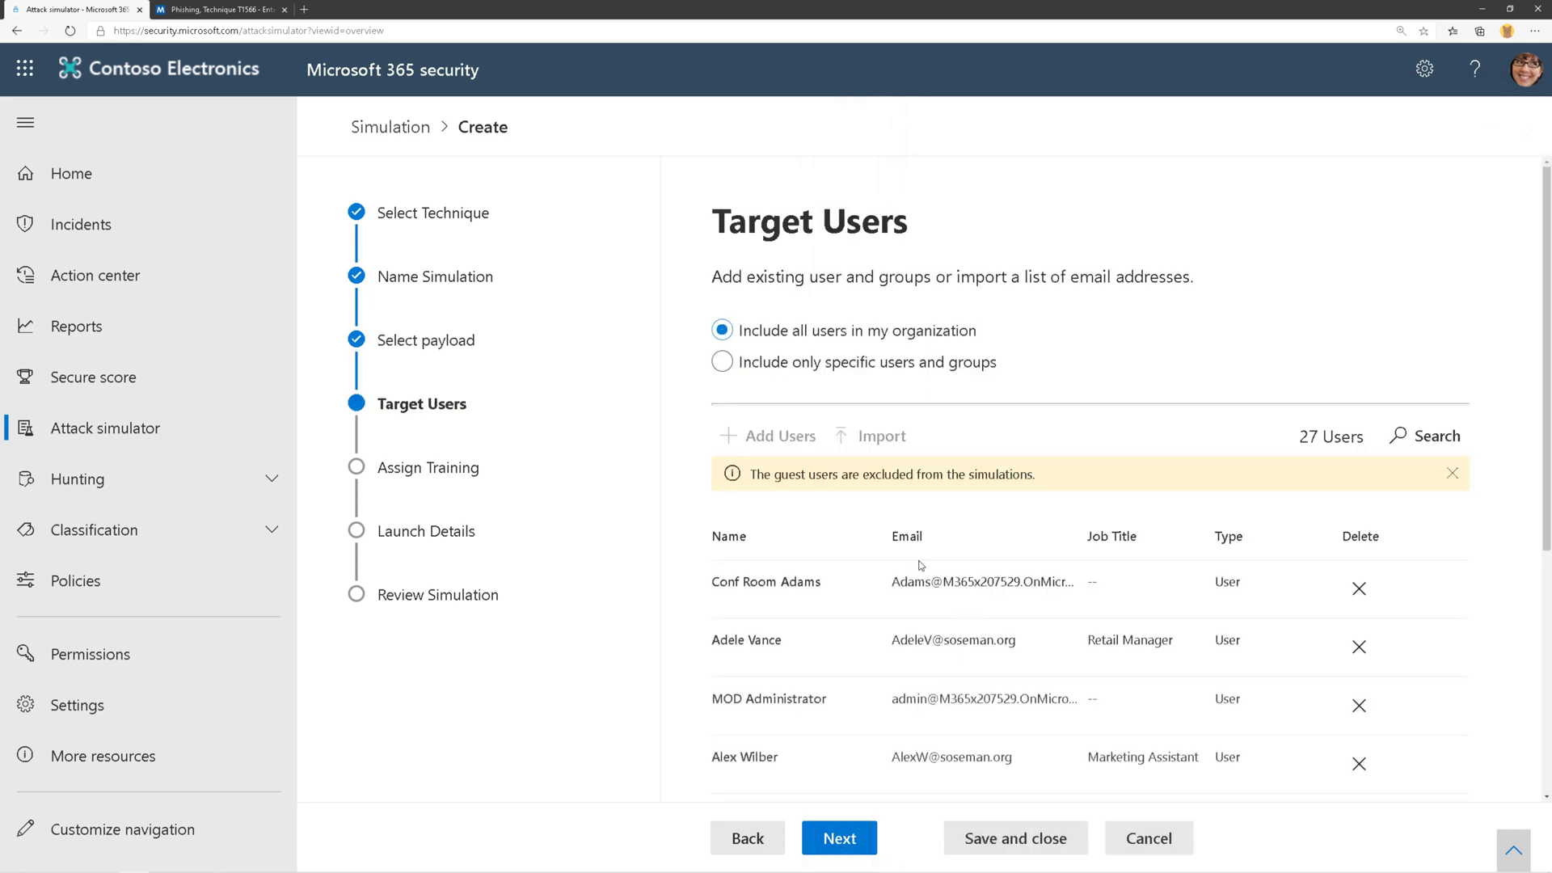
click(868, 841)
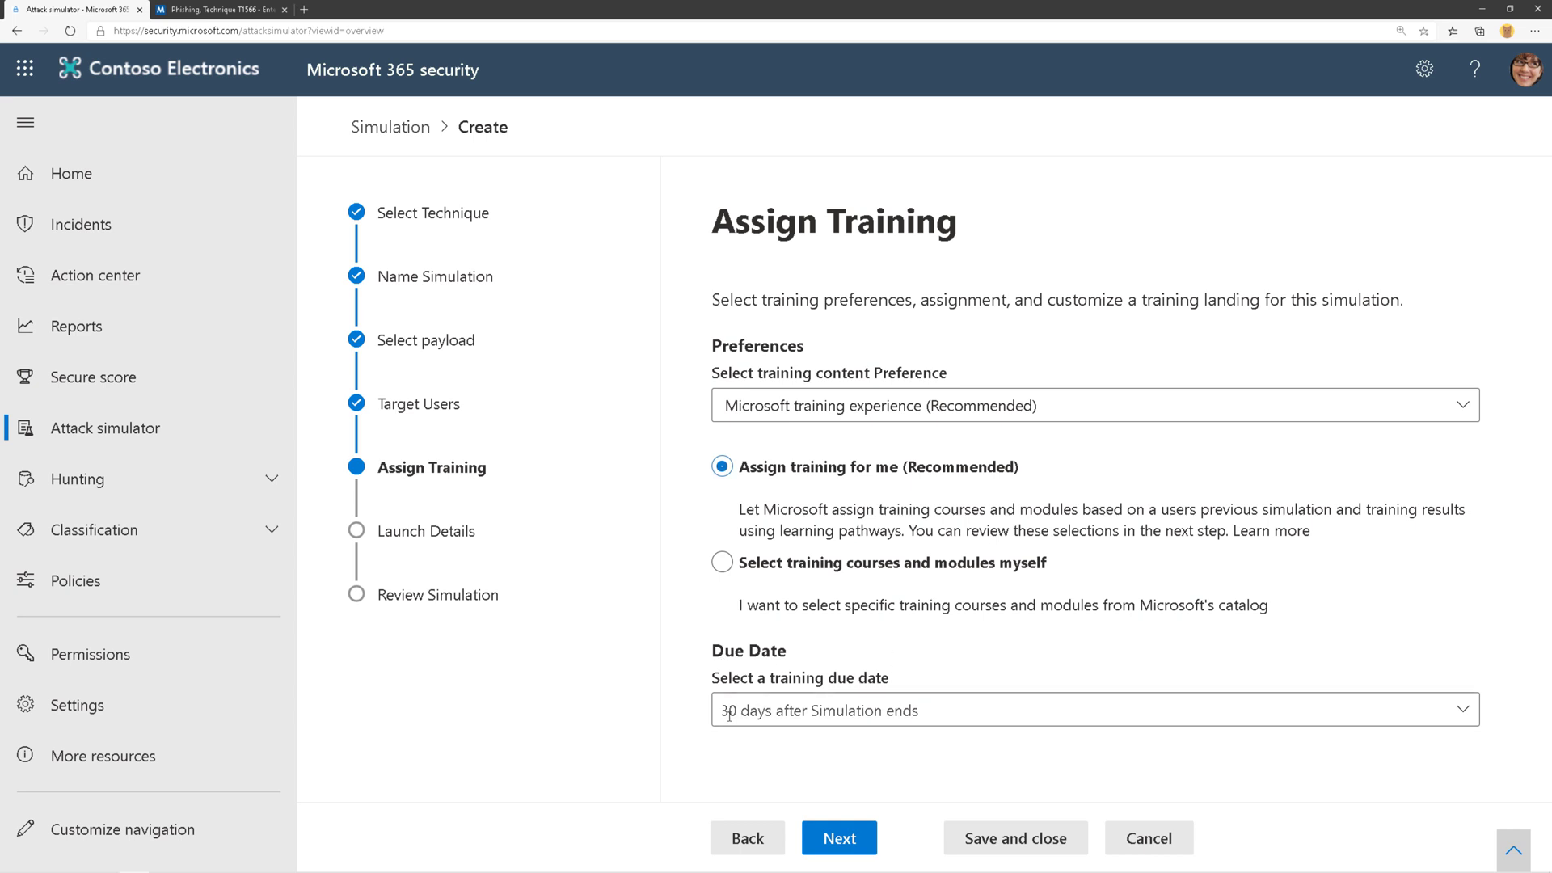
Step: Accept the recommended Microsoft training due 30 days after the simulation ends, and preview the training landing page
click(836, 837)
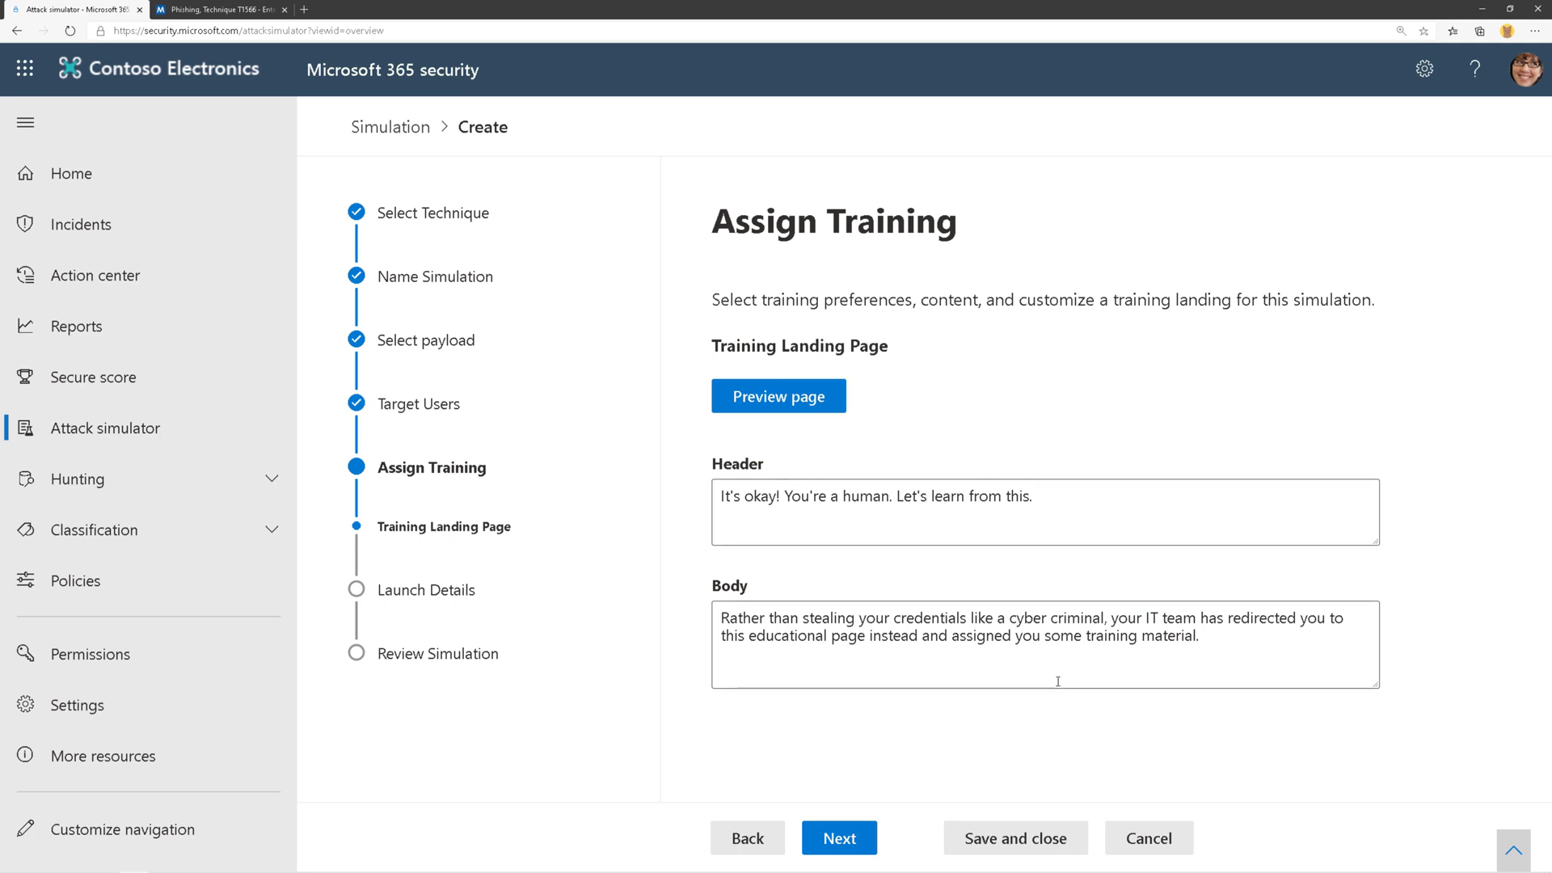
click(817, 402)
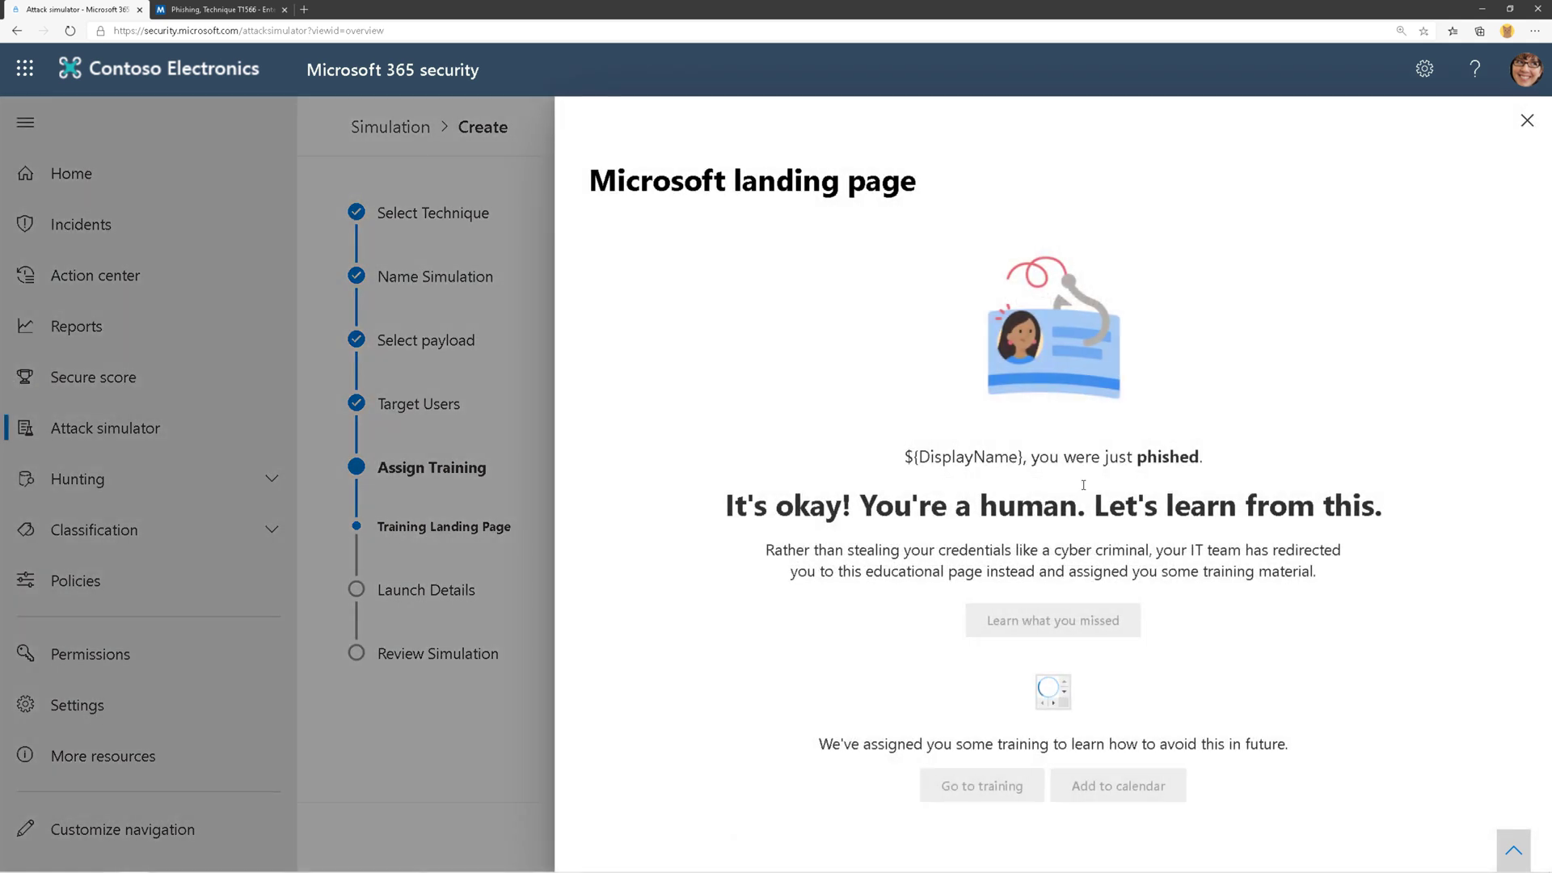
click(1527, 123)
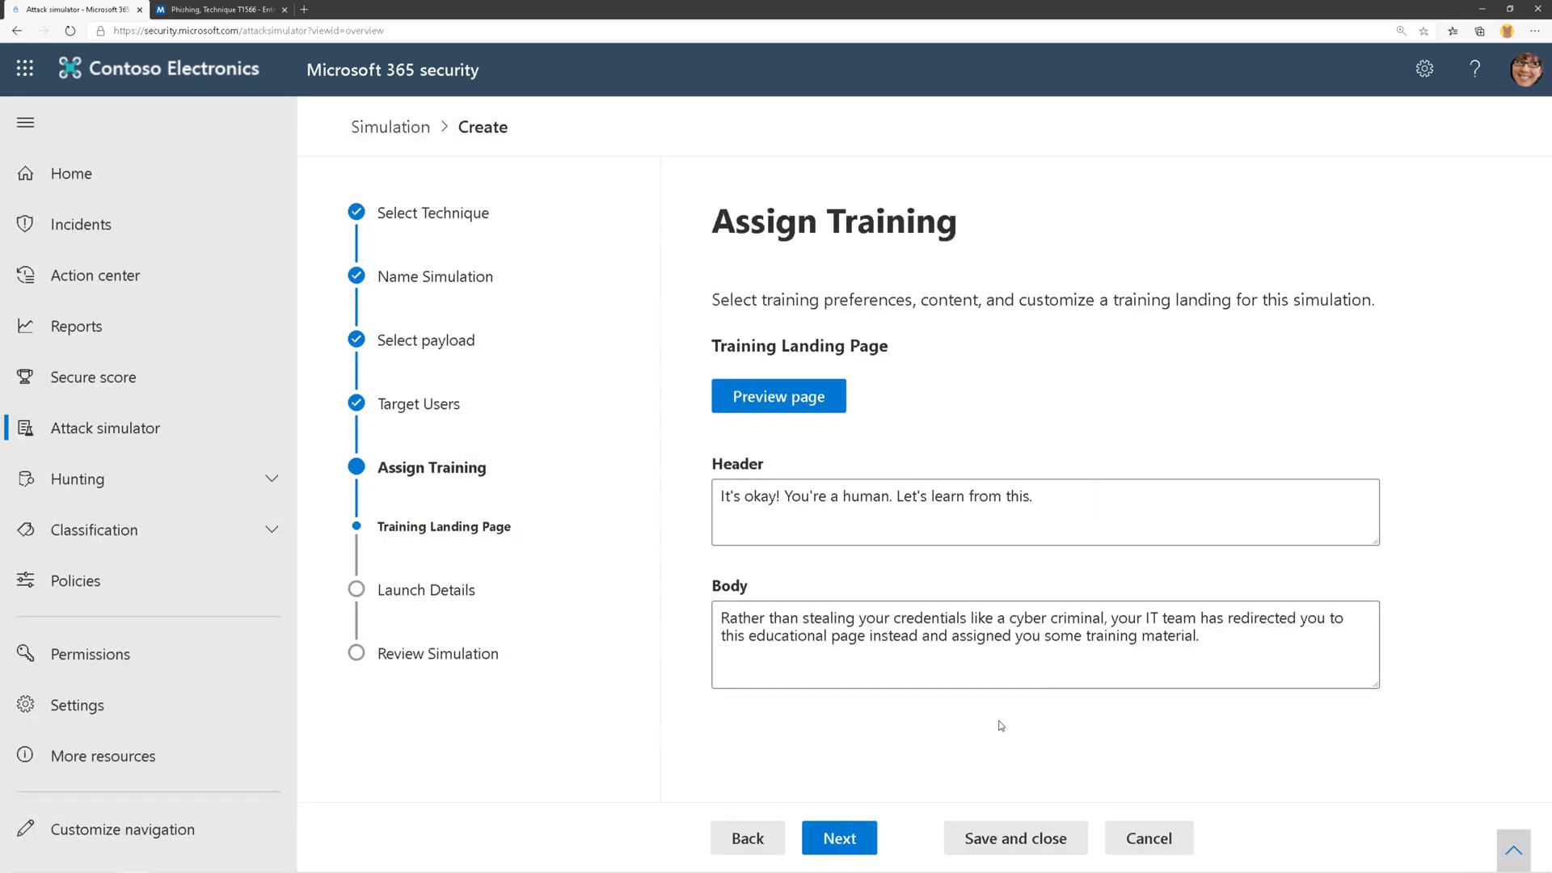
Step: Keep the immediate launch with an end after 2 days and submit the simulation
click(871, 833)
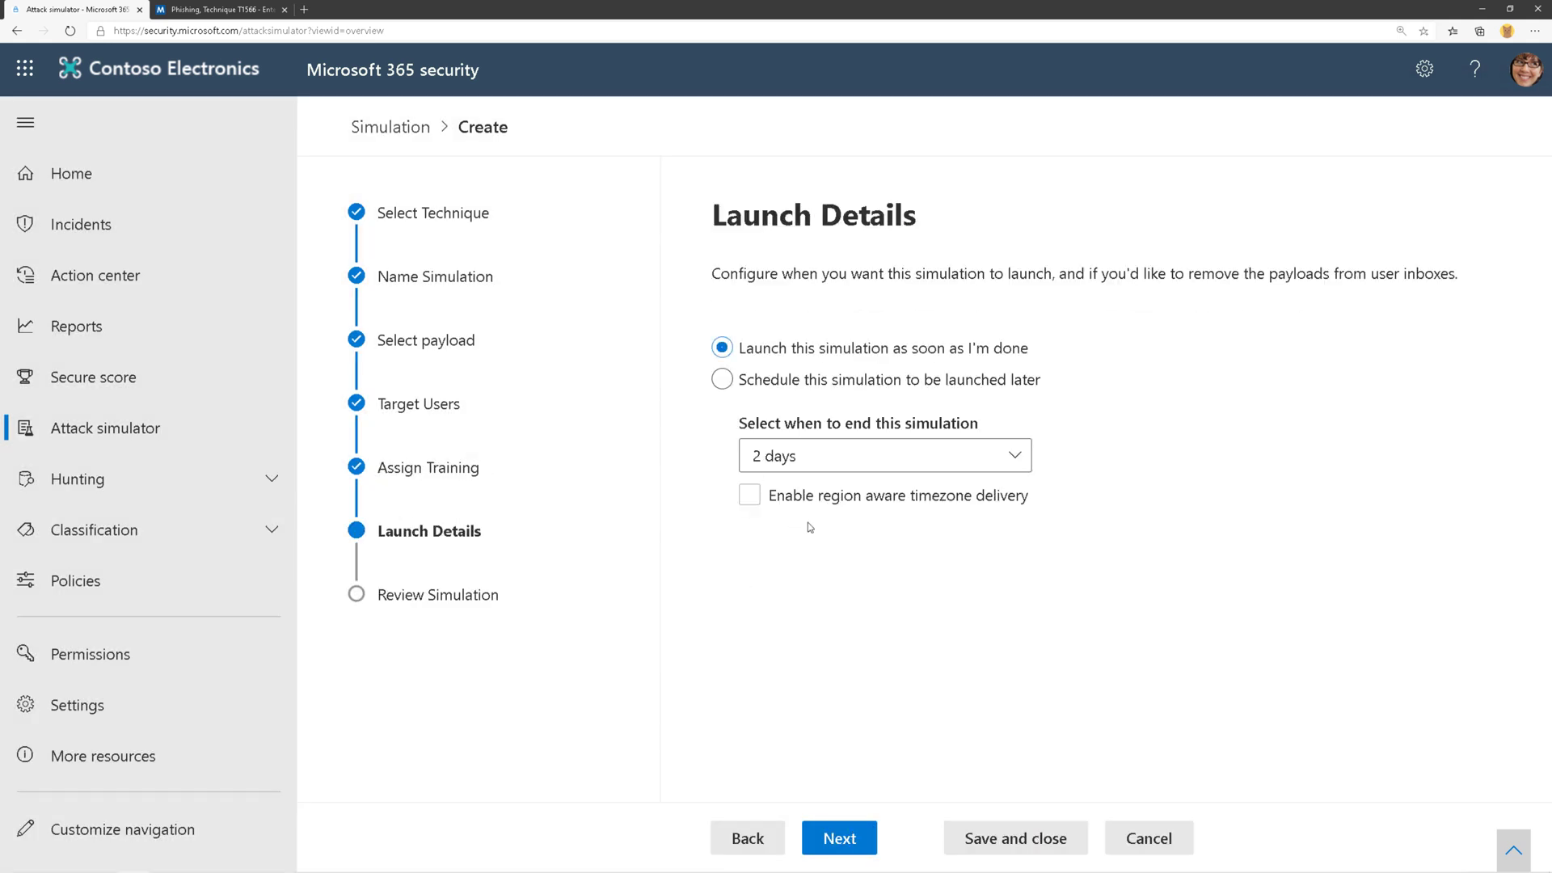
click(841, 837)
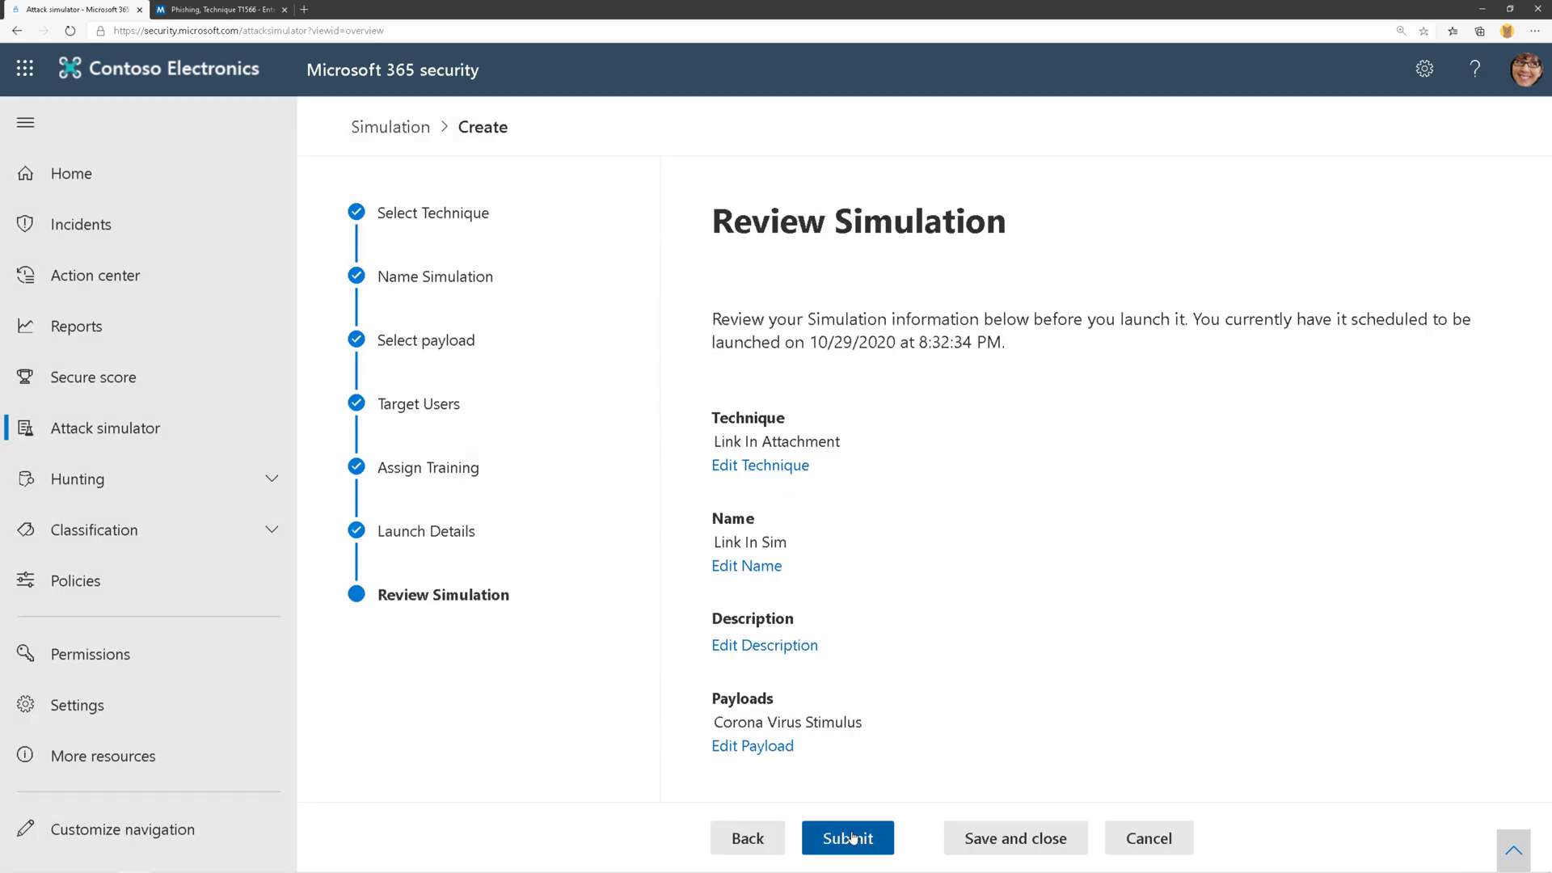
click(856, 834)
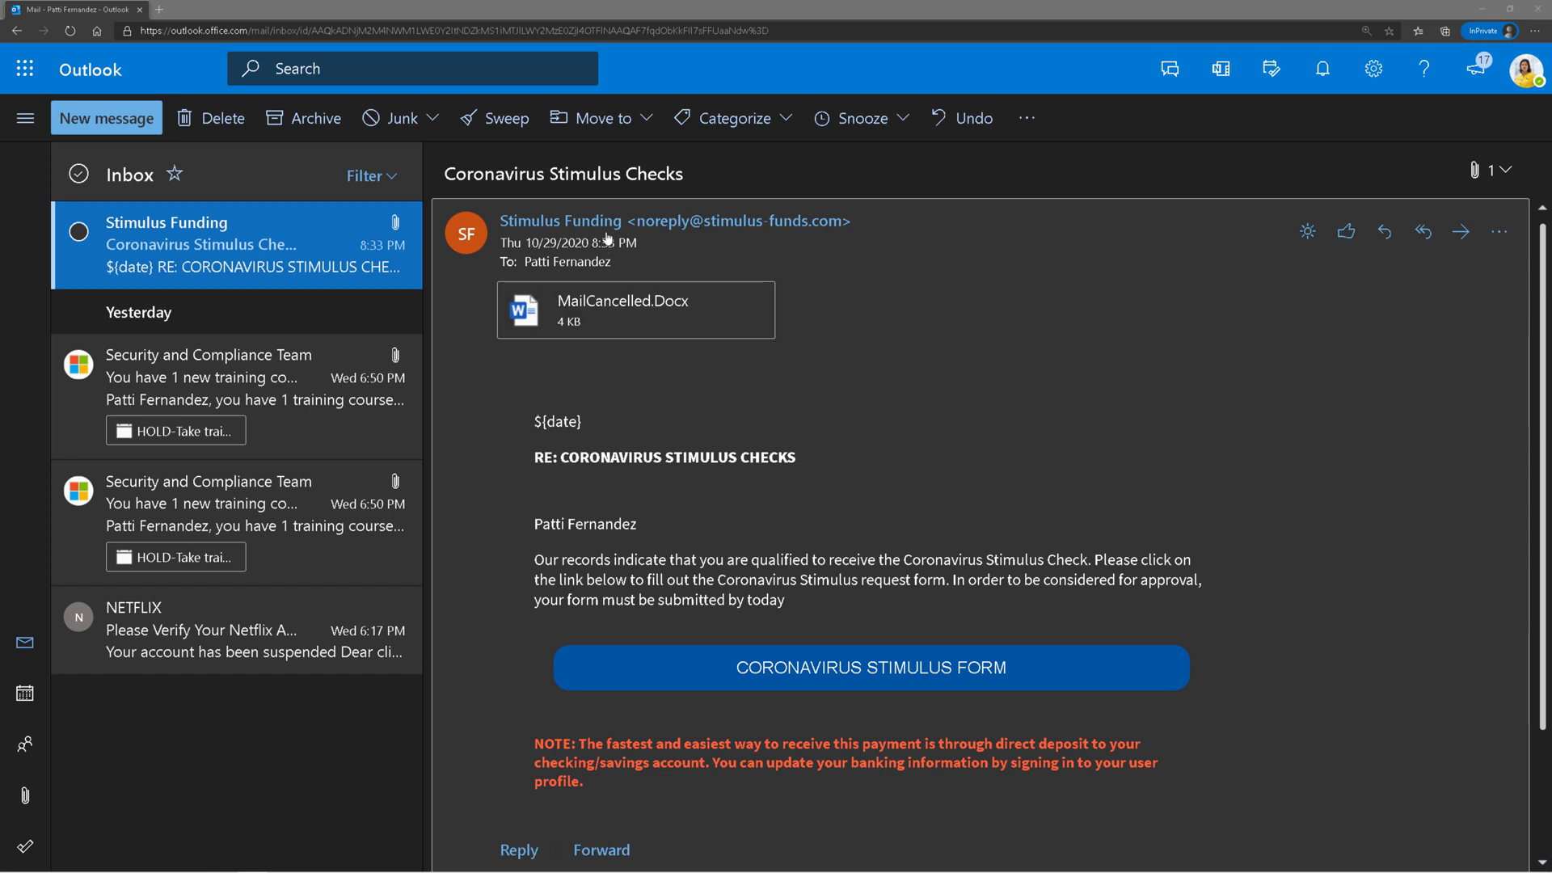
Step: In the target user's Outlook inbox, examine the Coronavirus Stimulus Checks email and read its MailCancelled.Docx attachment
mouse_move(720, 231)
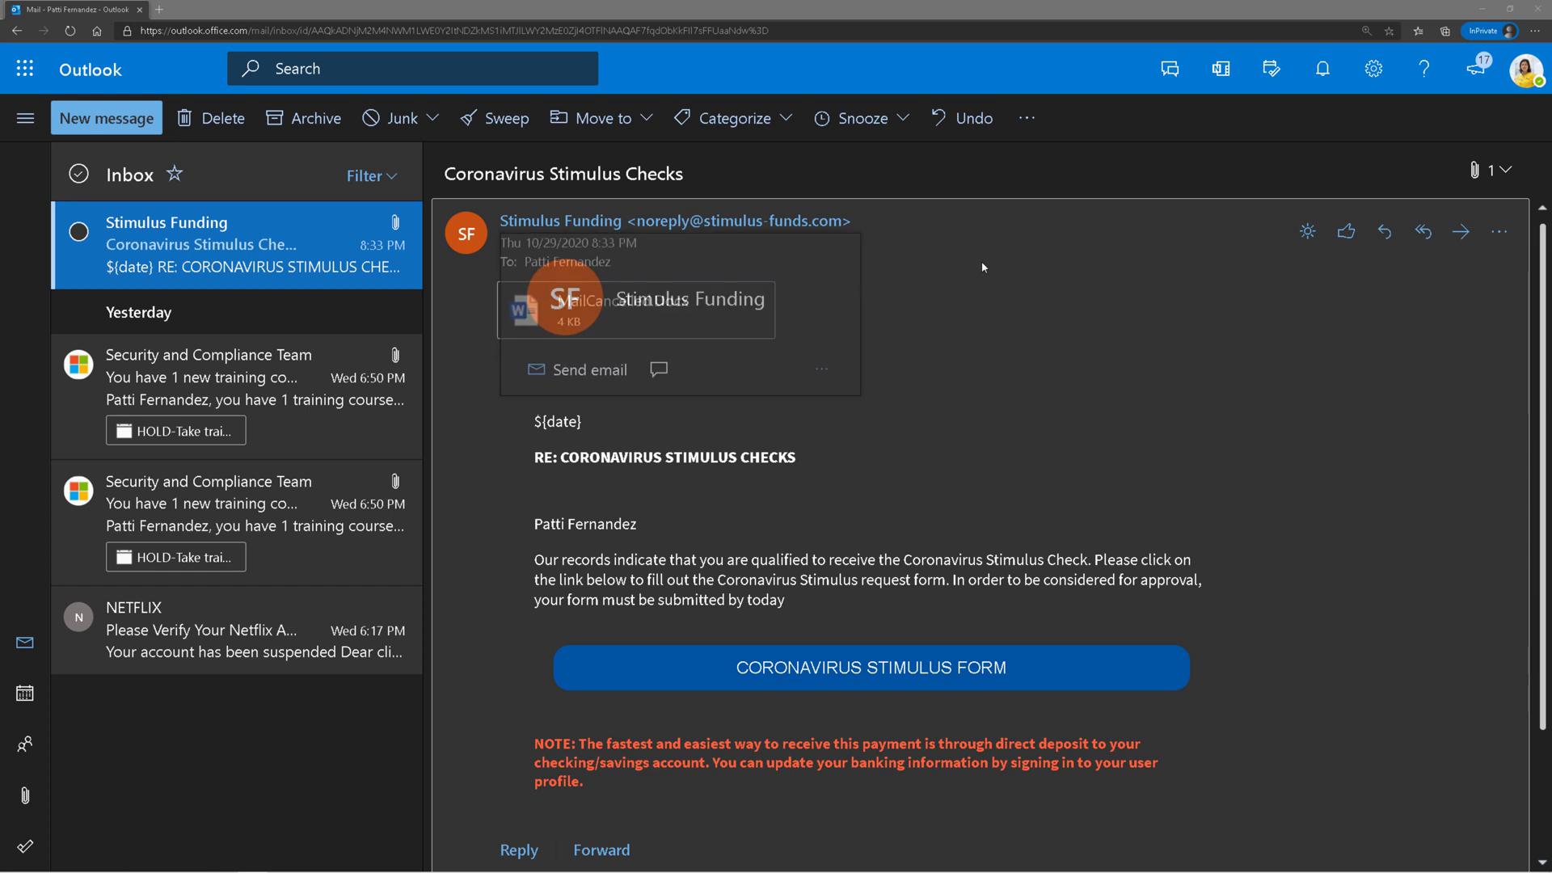
scroll(685, 399, down, 1)
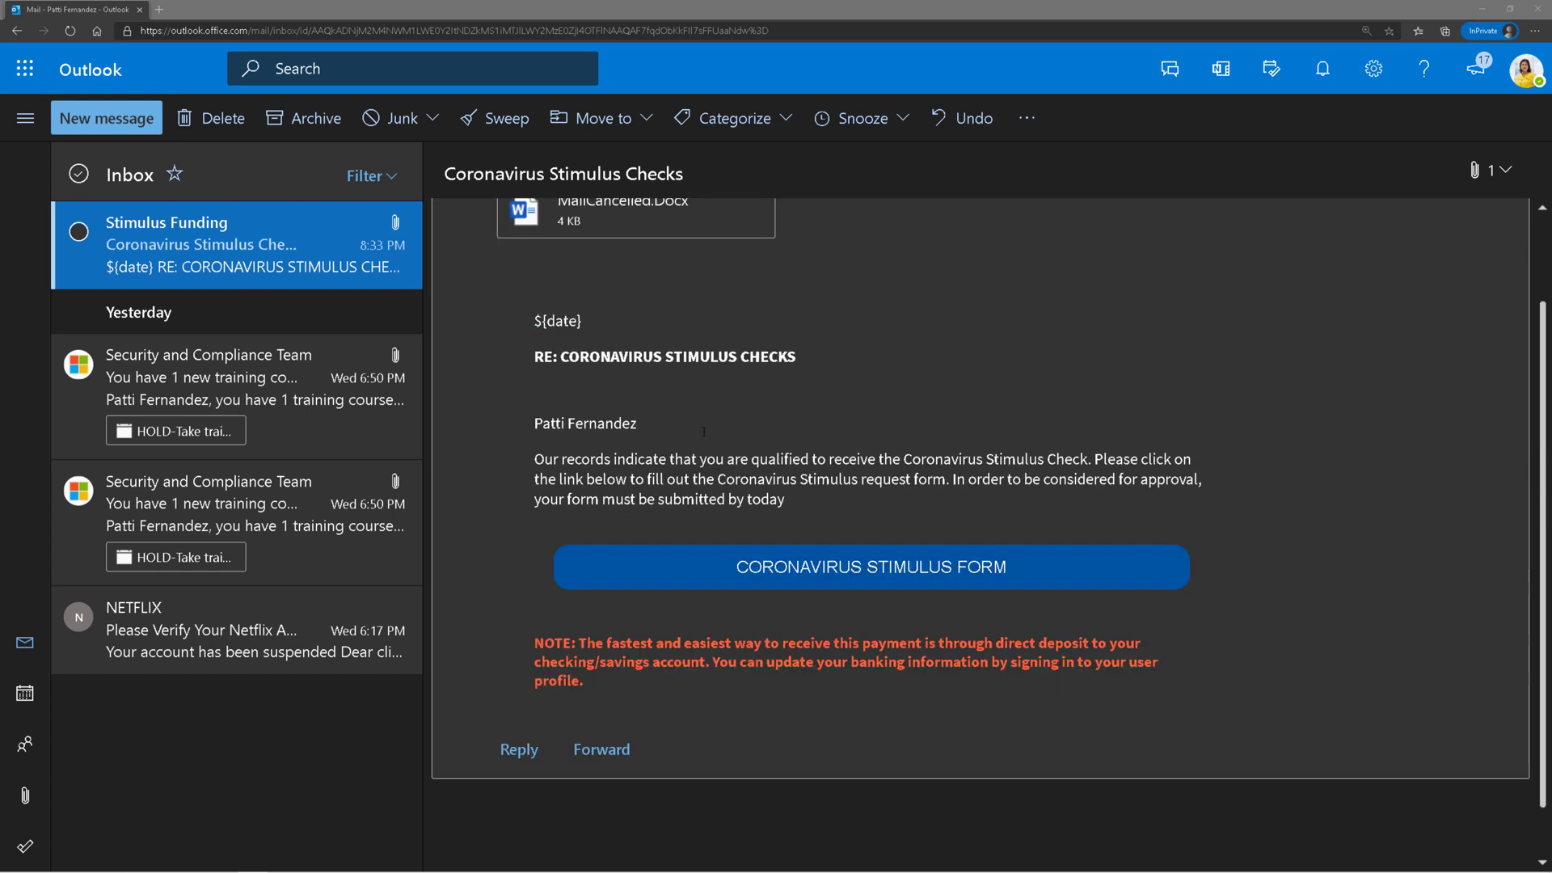
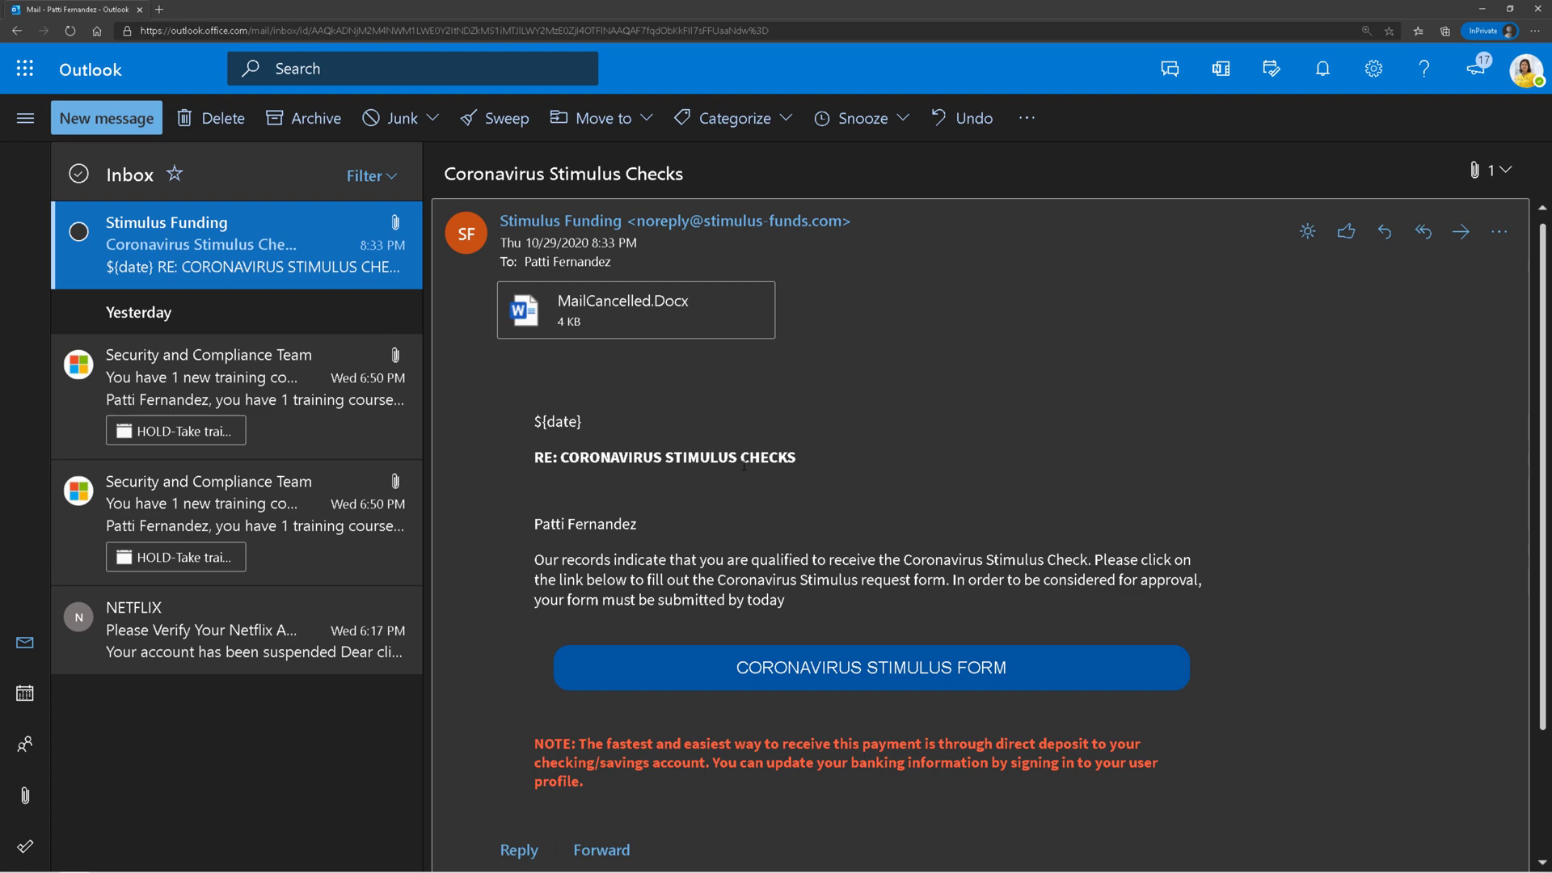
click(695, 320)
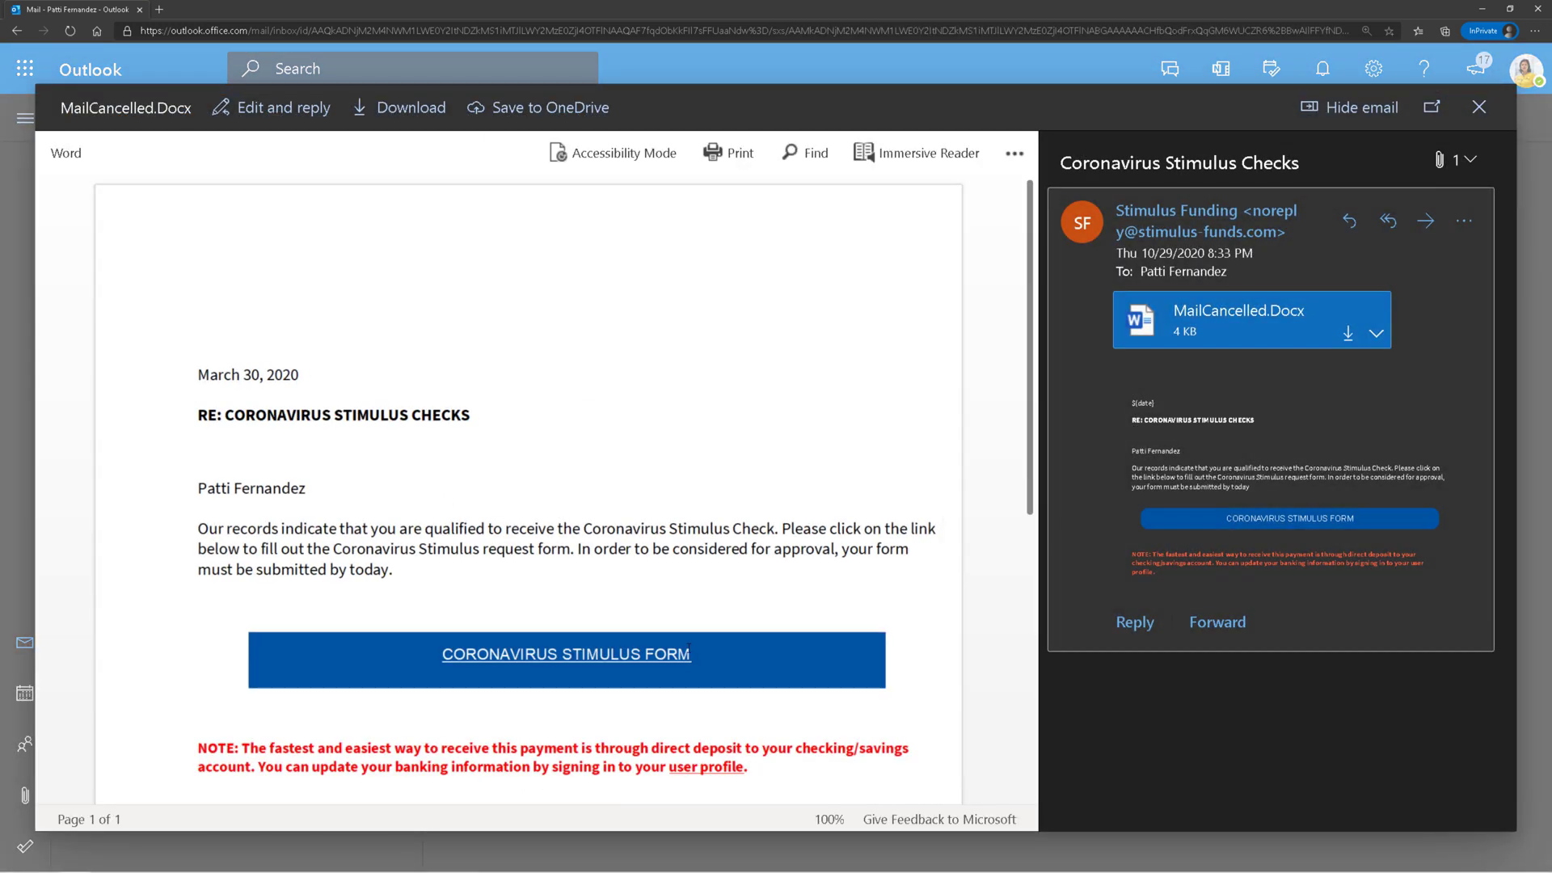
drag(228, 396, 315, 397)
click(315, 397)
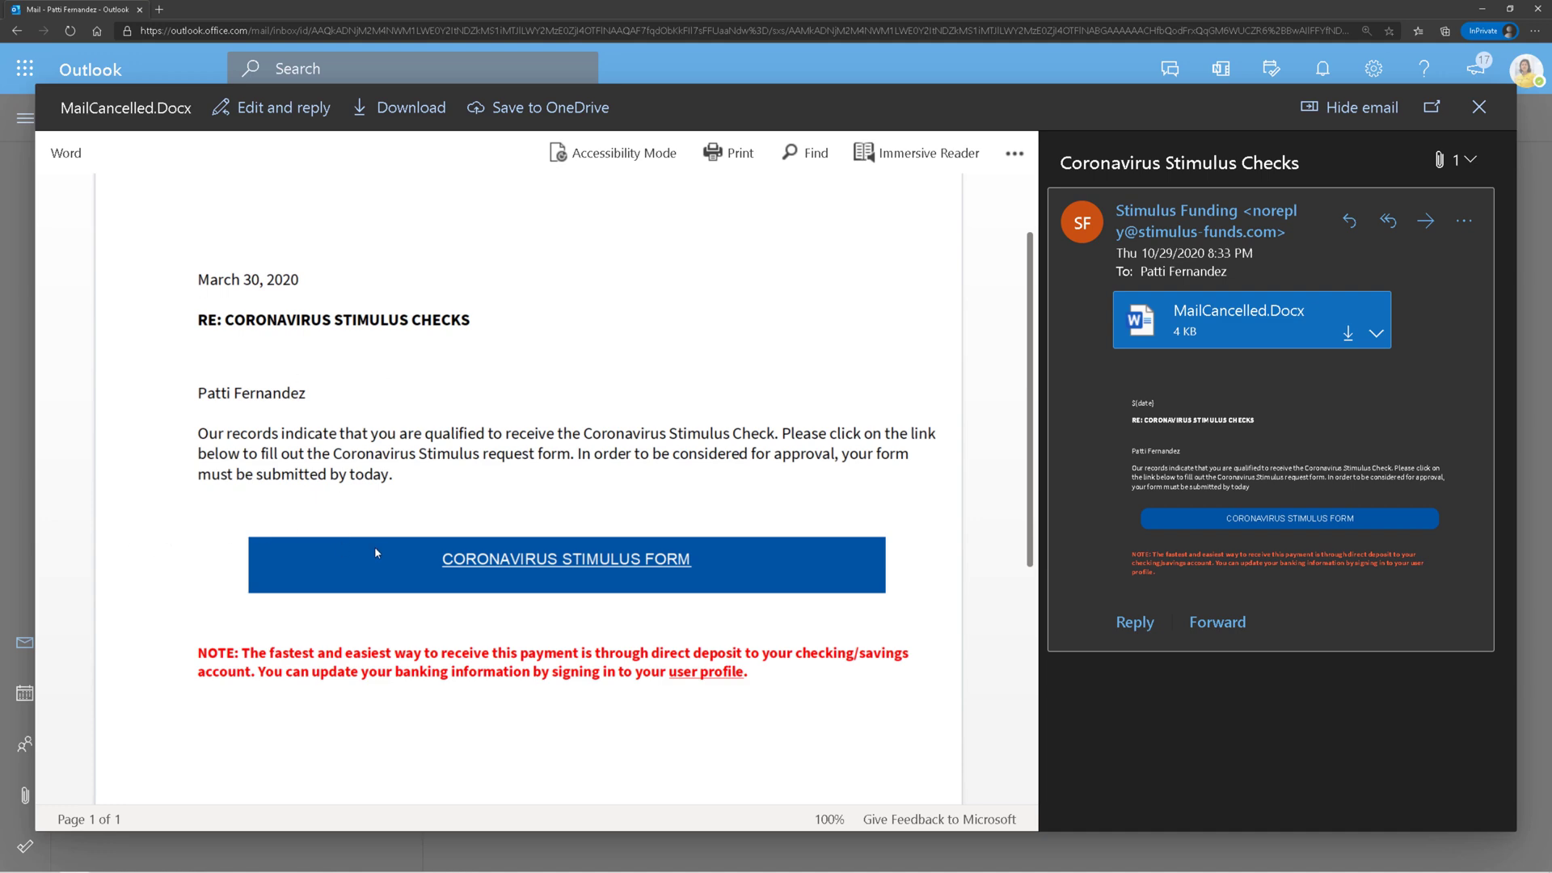
scroll(376, 553, down, 5)
scroll(374, 548, up, 6)
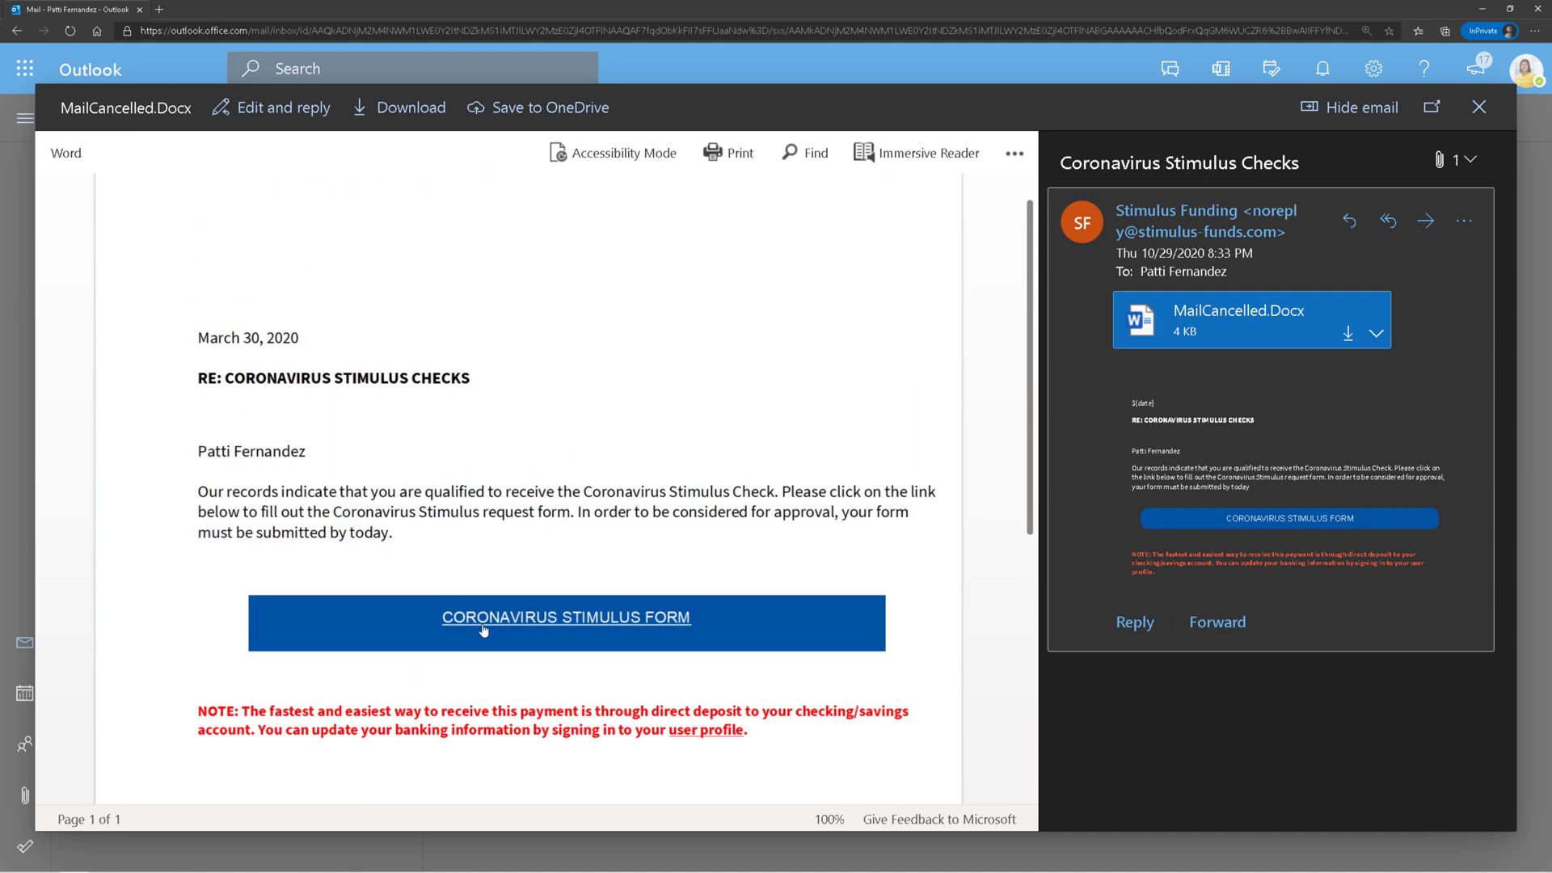
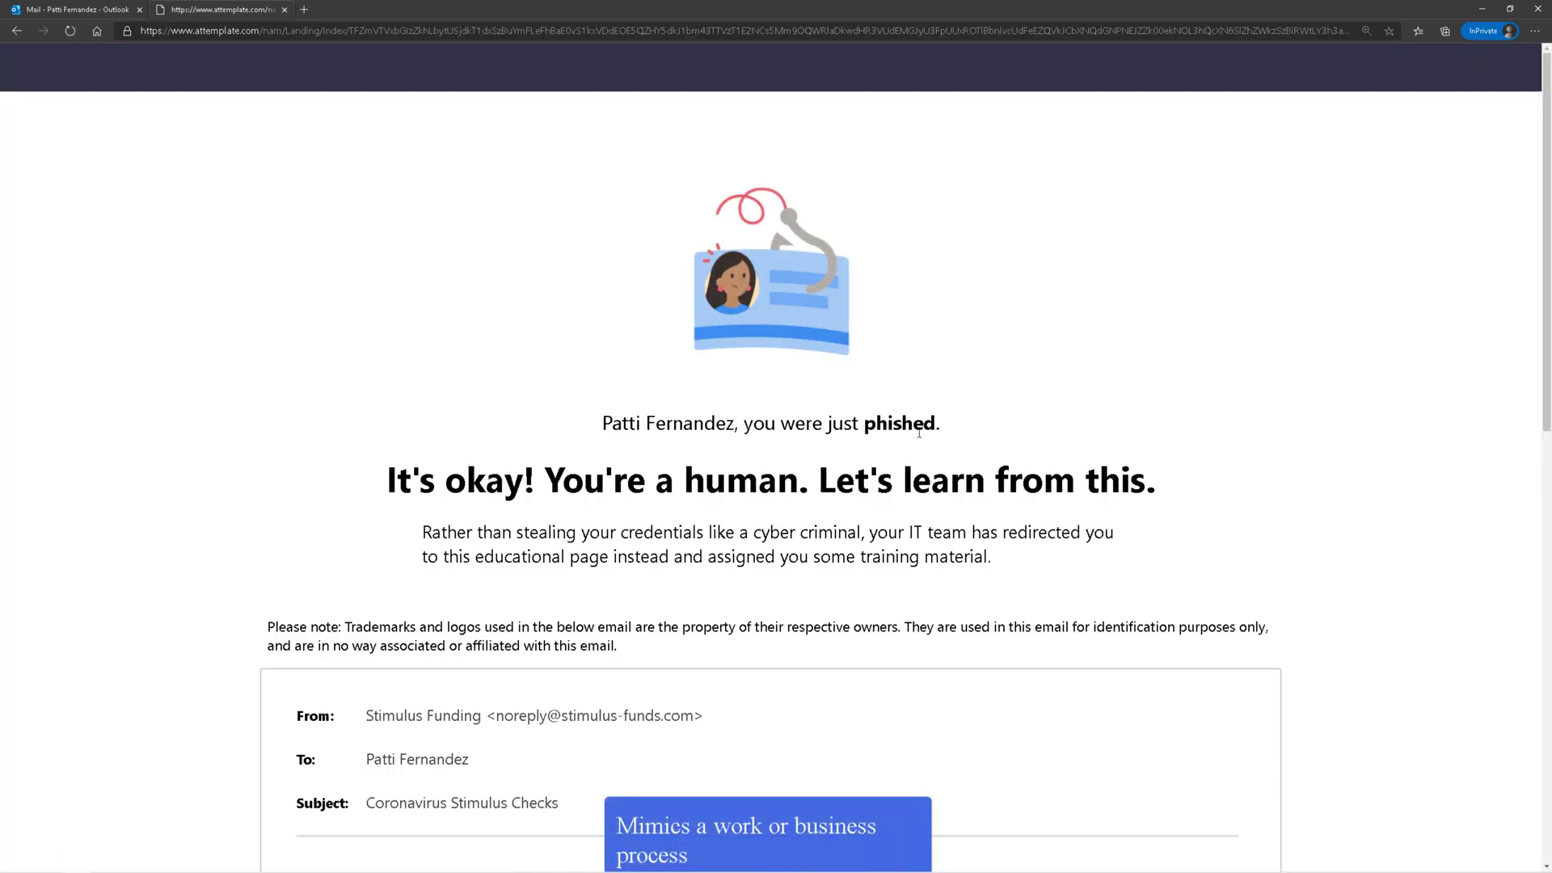
Step: Examine the phished notice and the annotated phishing indicators in the email copy on the training landing page
drag(696, 433, 1027, 427)
click(1027, 427)
scroll(1027, 427, down, 3)
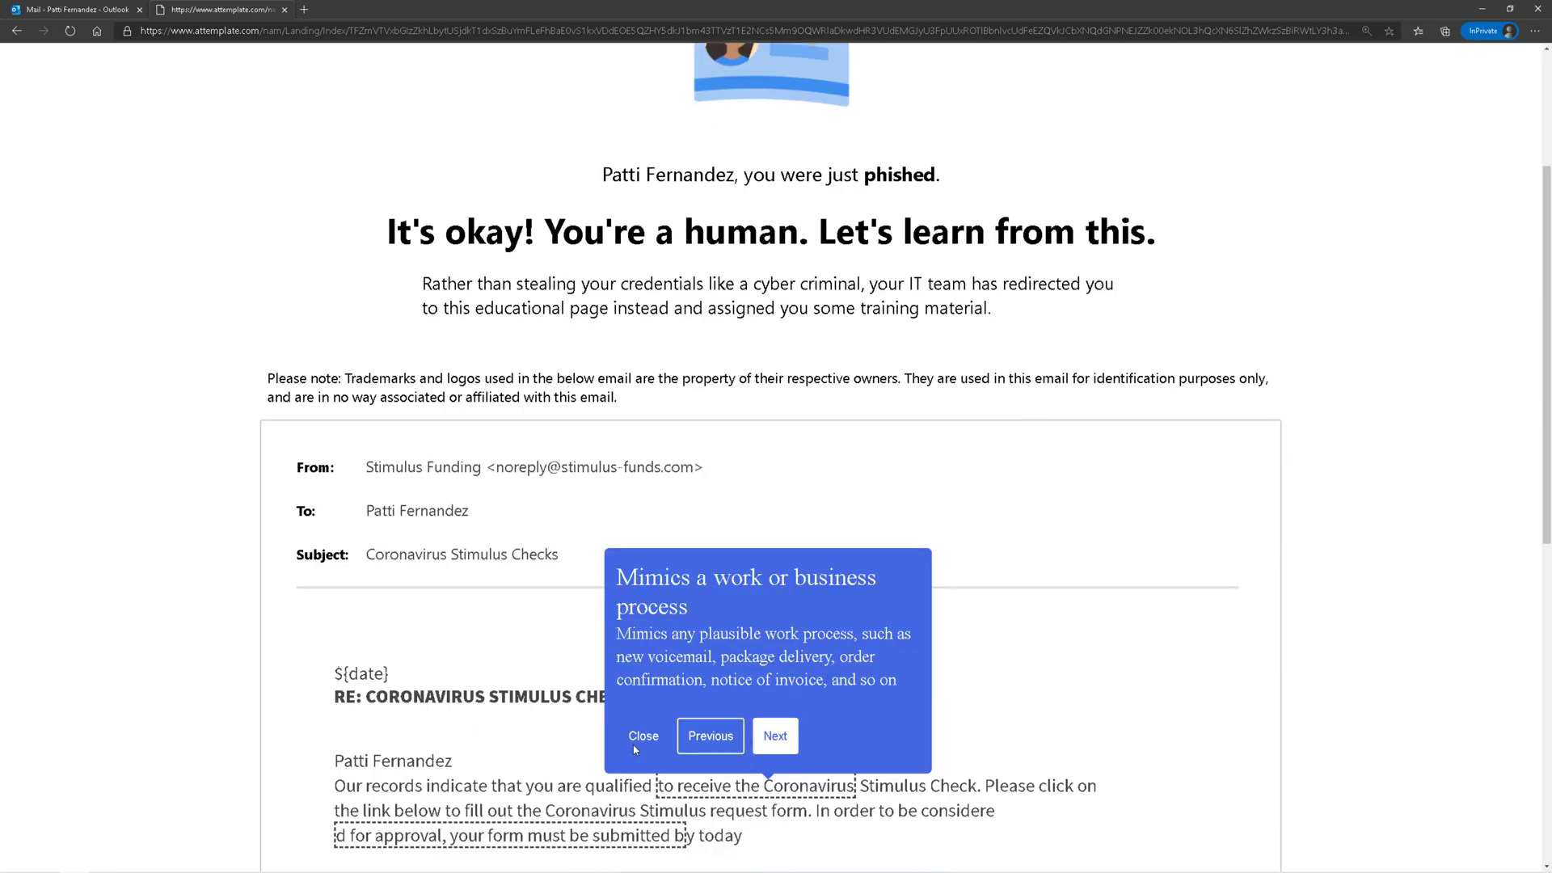
scroll(988, 694, down, 2)
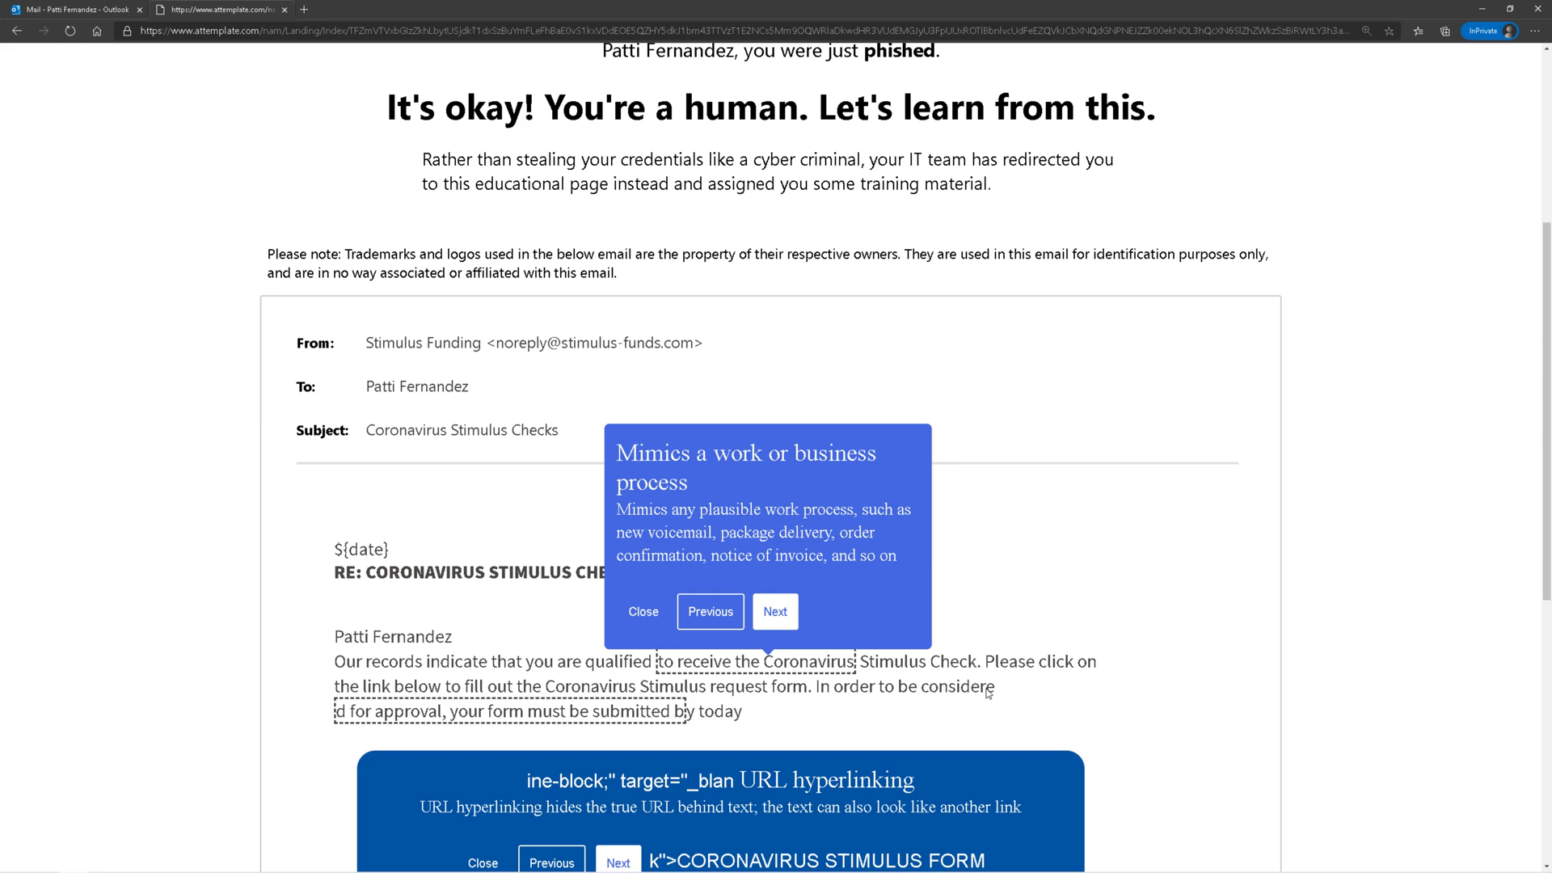
Step: Examine the remaining phishing indicators in the email copy, including sense of urgency and URL hyperlinking, down to the assigned training notice
click(778, 616)
scroll(802, 622, down, 3)
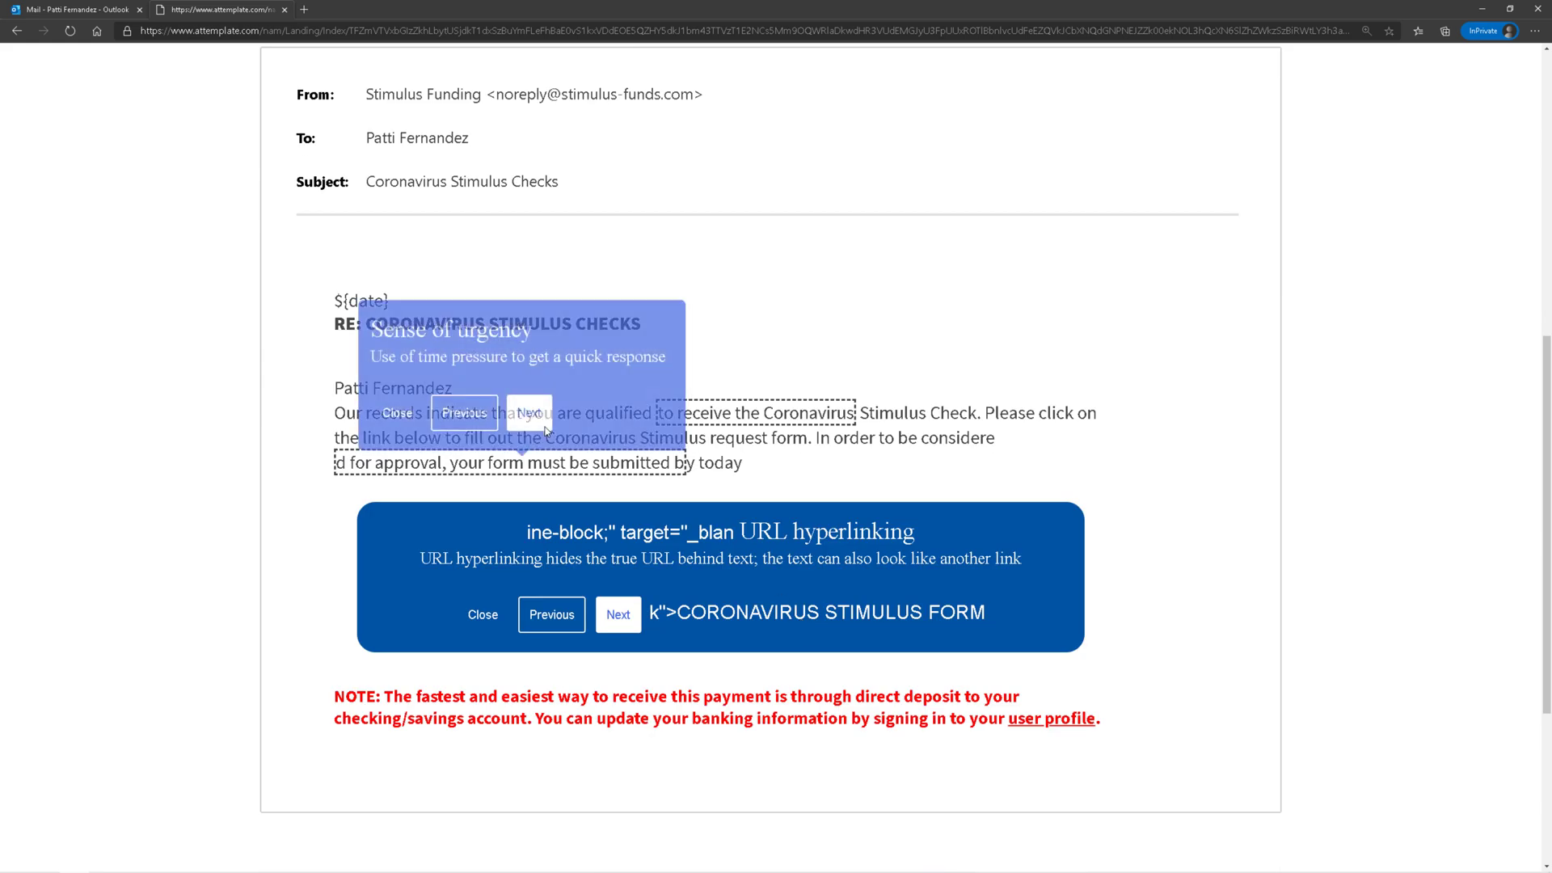
mouse_move(743, 402)
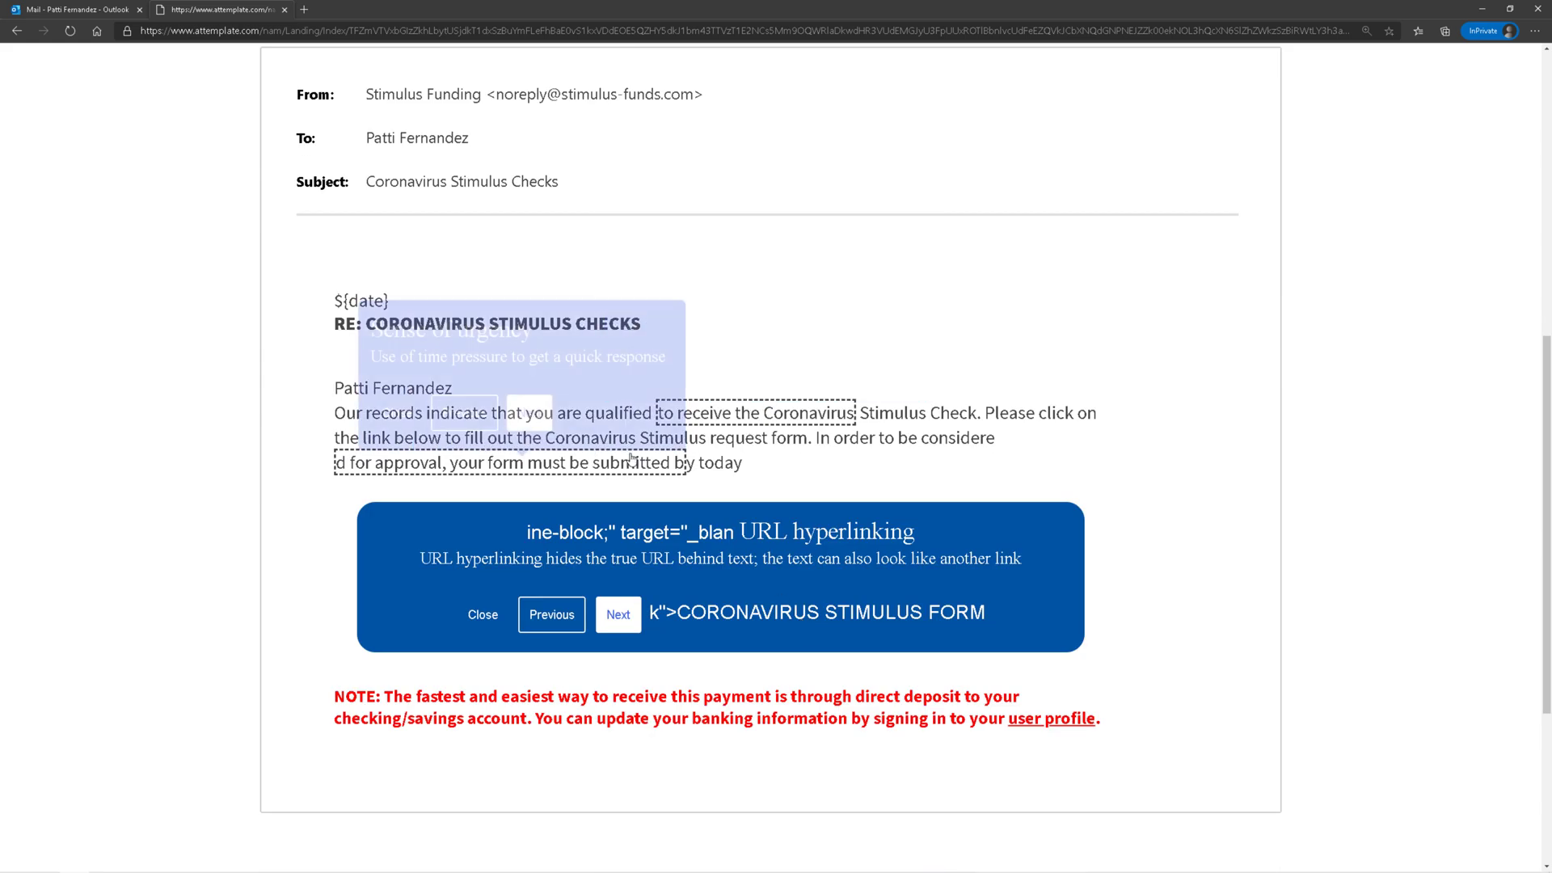
scroll(574, 695, down, 2)
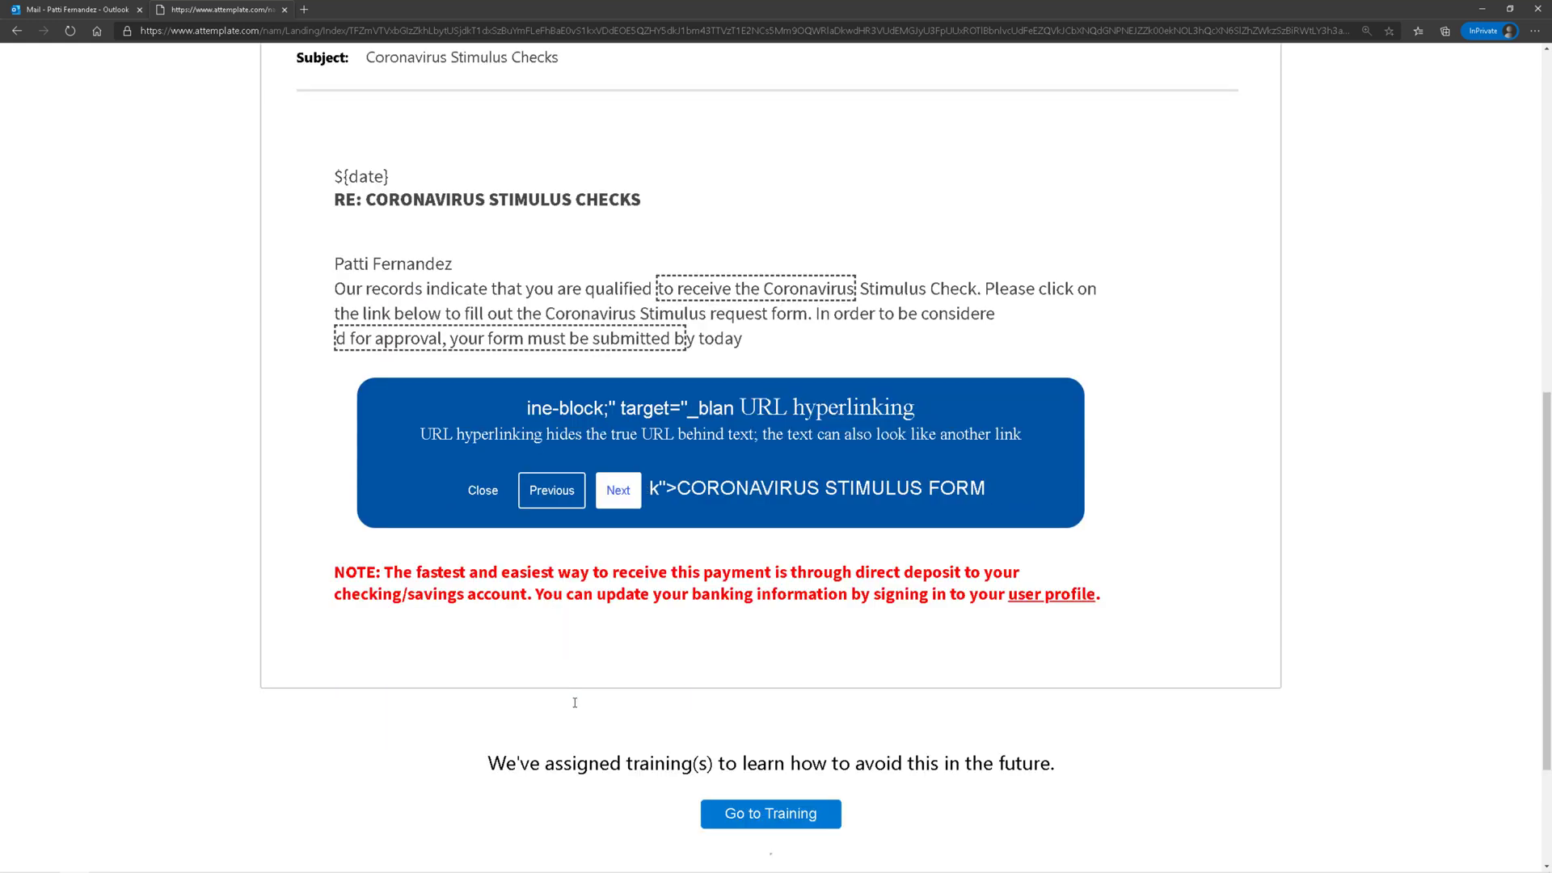
scroll(768, 589, down, 2)
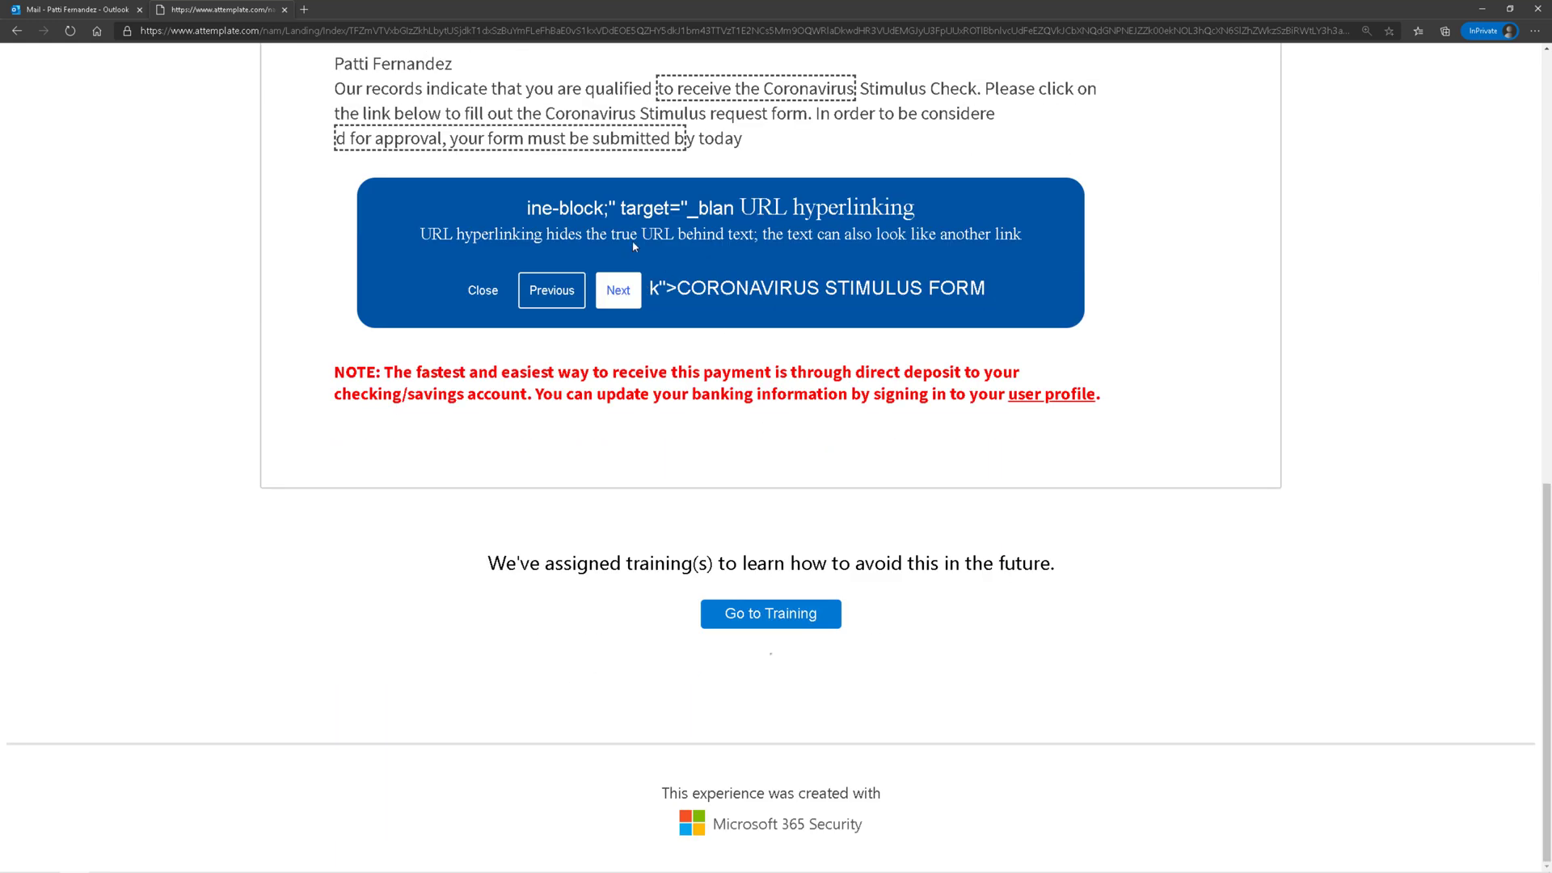
Step: Go to the assigned Phishing training and advance past the introductory video to the Phishing Techniques slide
drag(522, 563, 1064, 565)
click(857, 602)
click(774, 612)
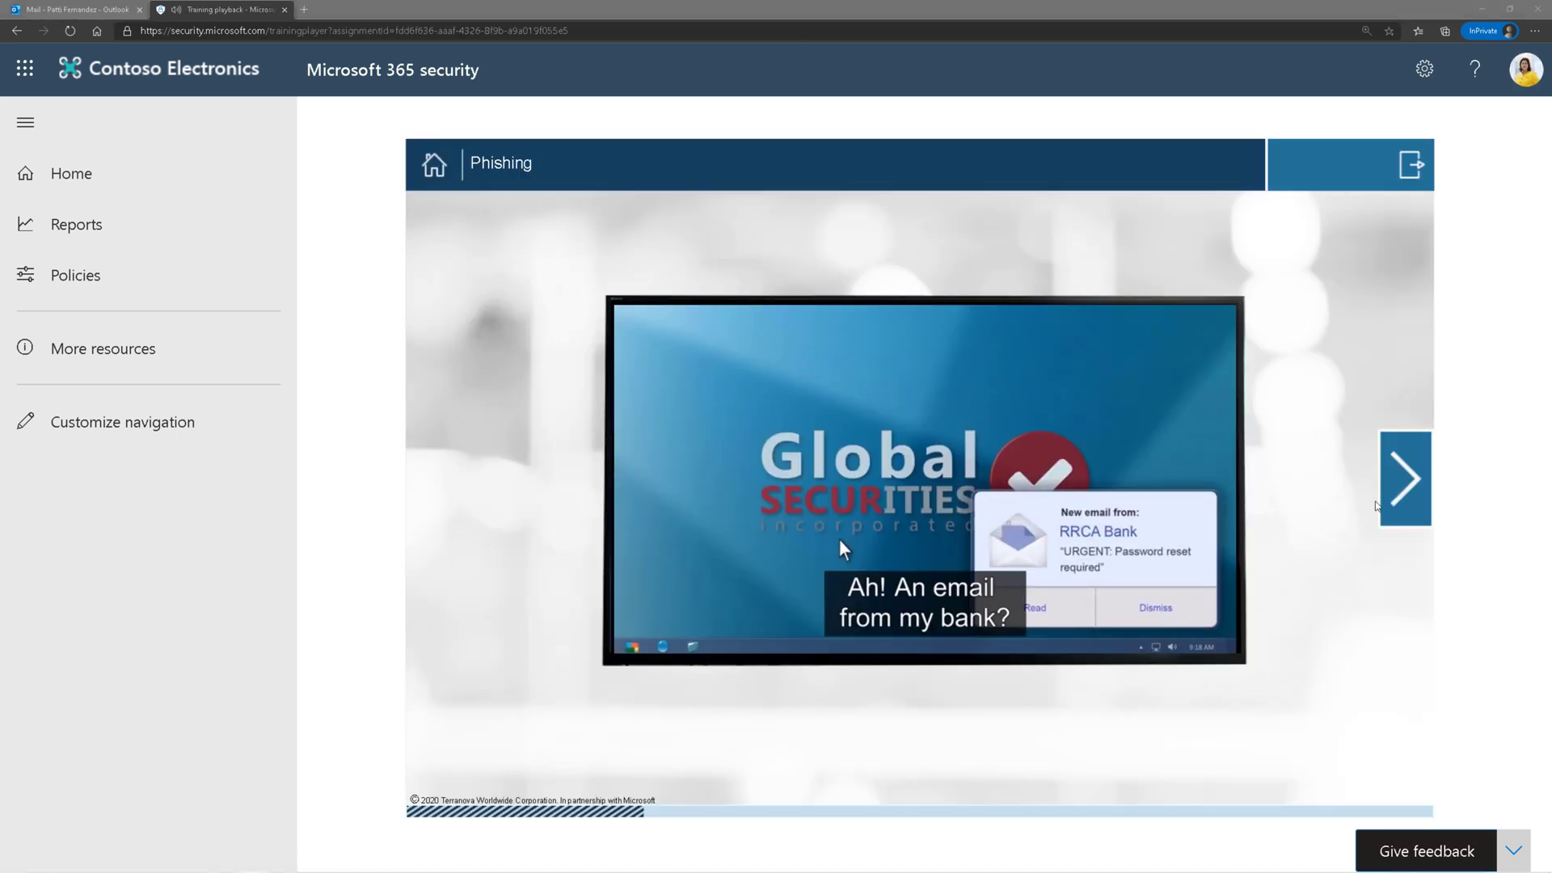
click(1385, 506)
click(1405, 502)
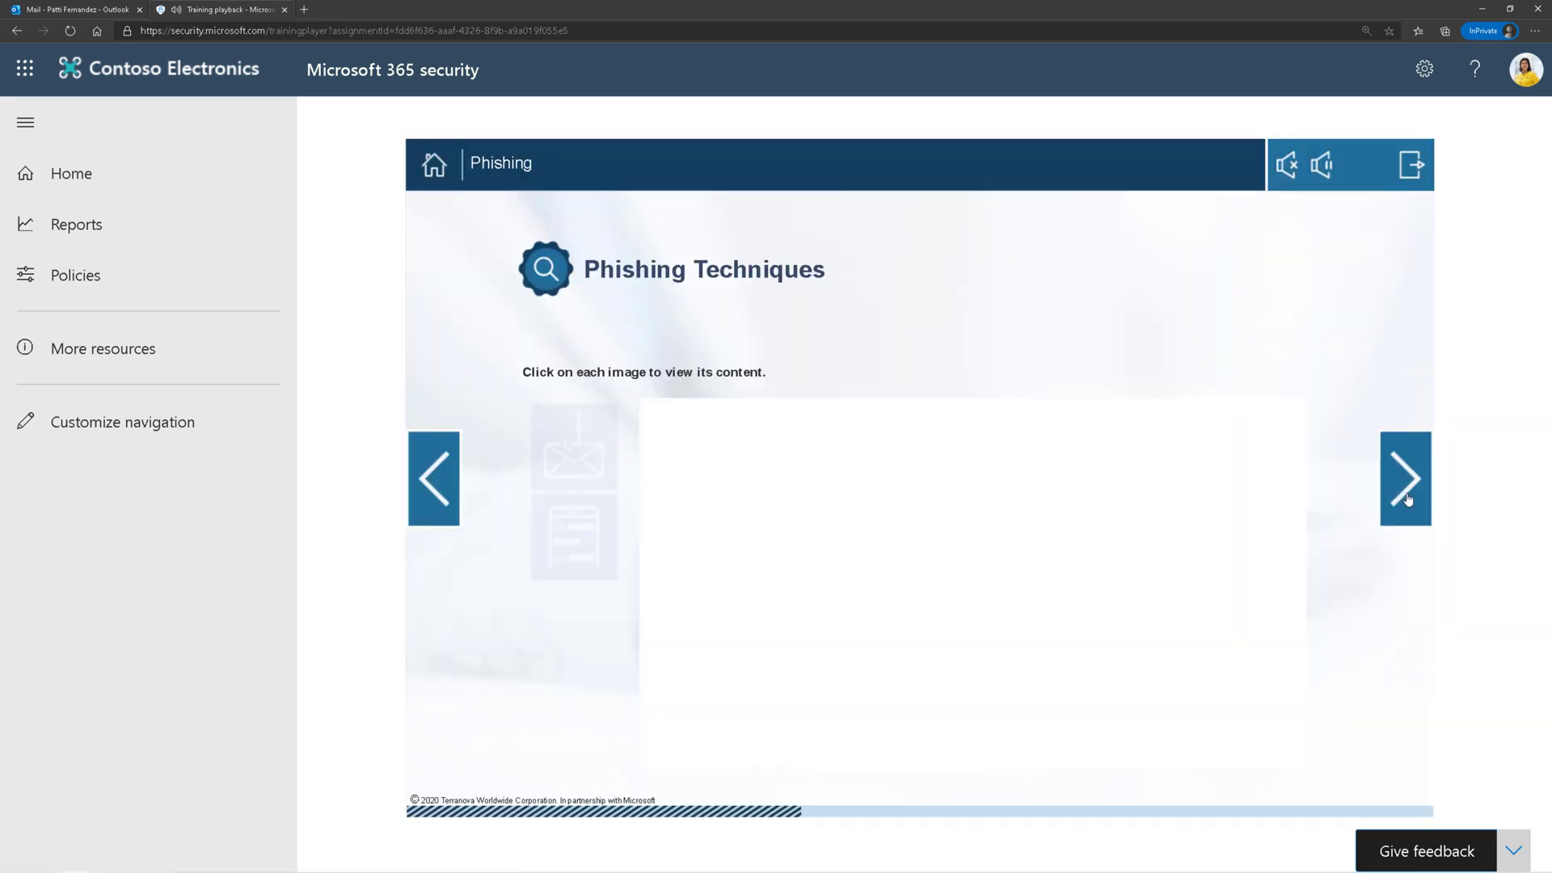
Step: View the content behind all four Phishing Techniques images and continue to Features of a Phishing Message
click(602, 539)
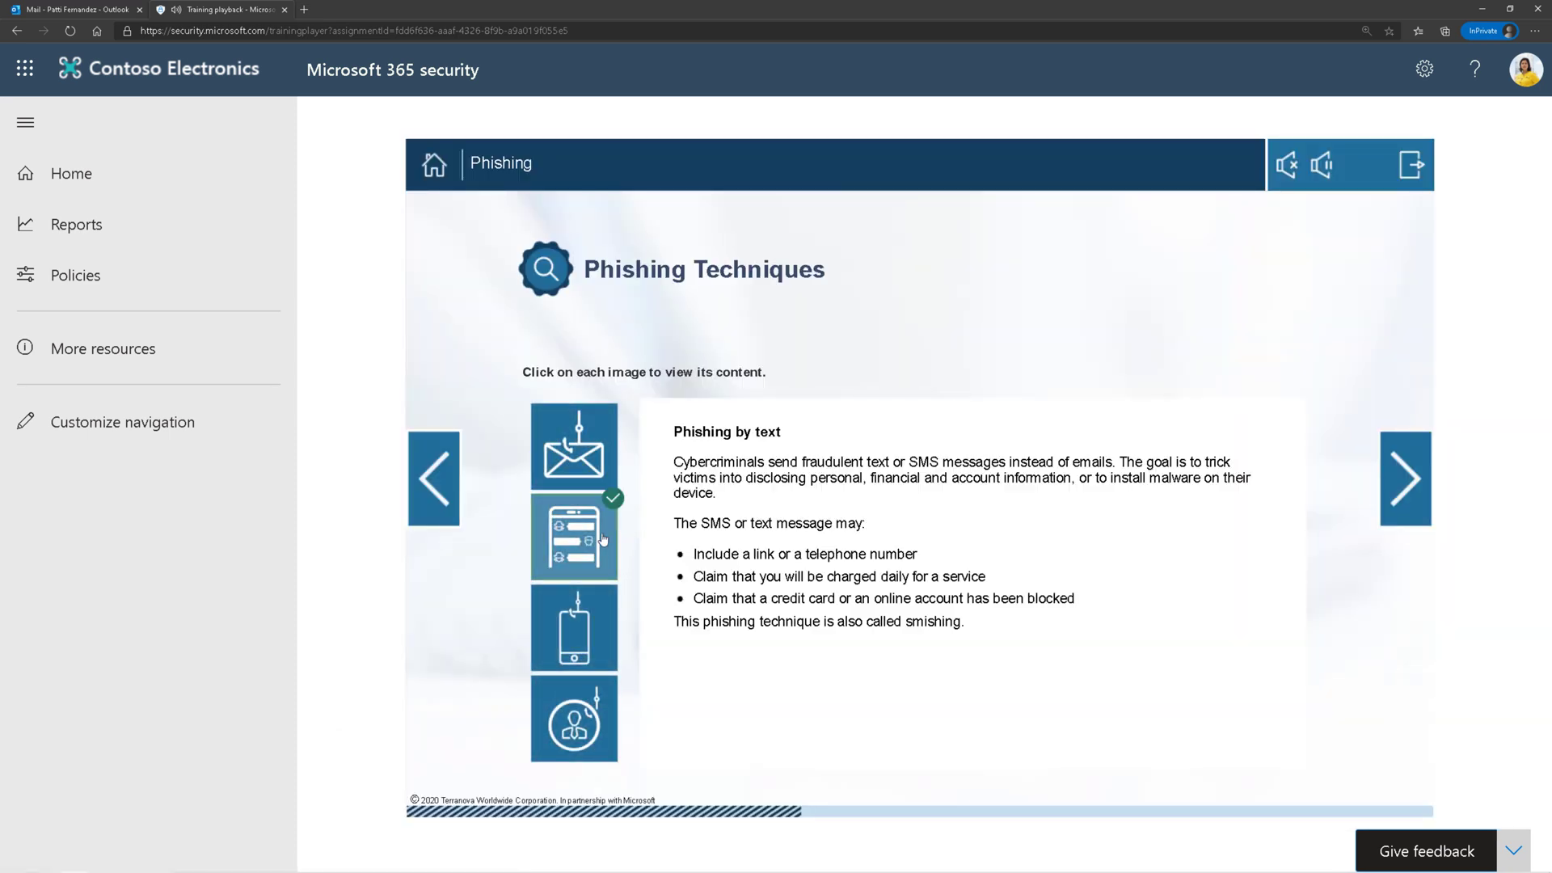
click(578, 461)
click(570, 638)
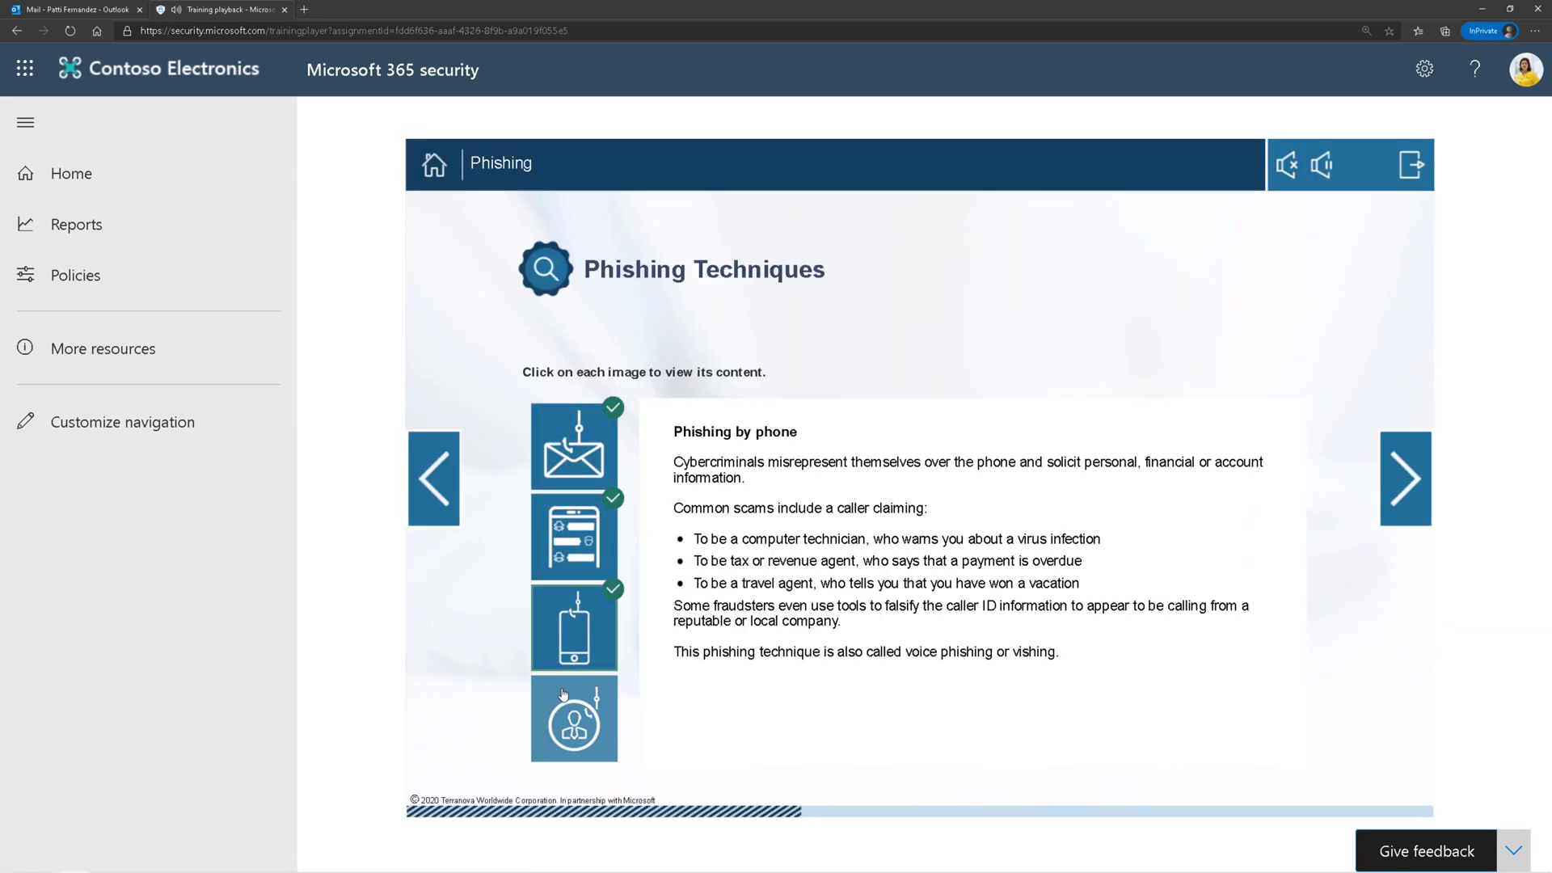
click(564, 694)
click(1411, 459)
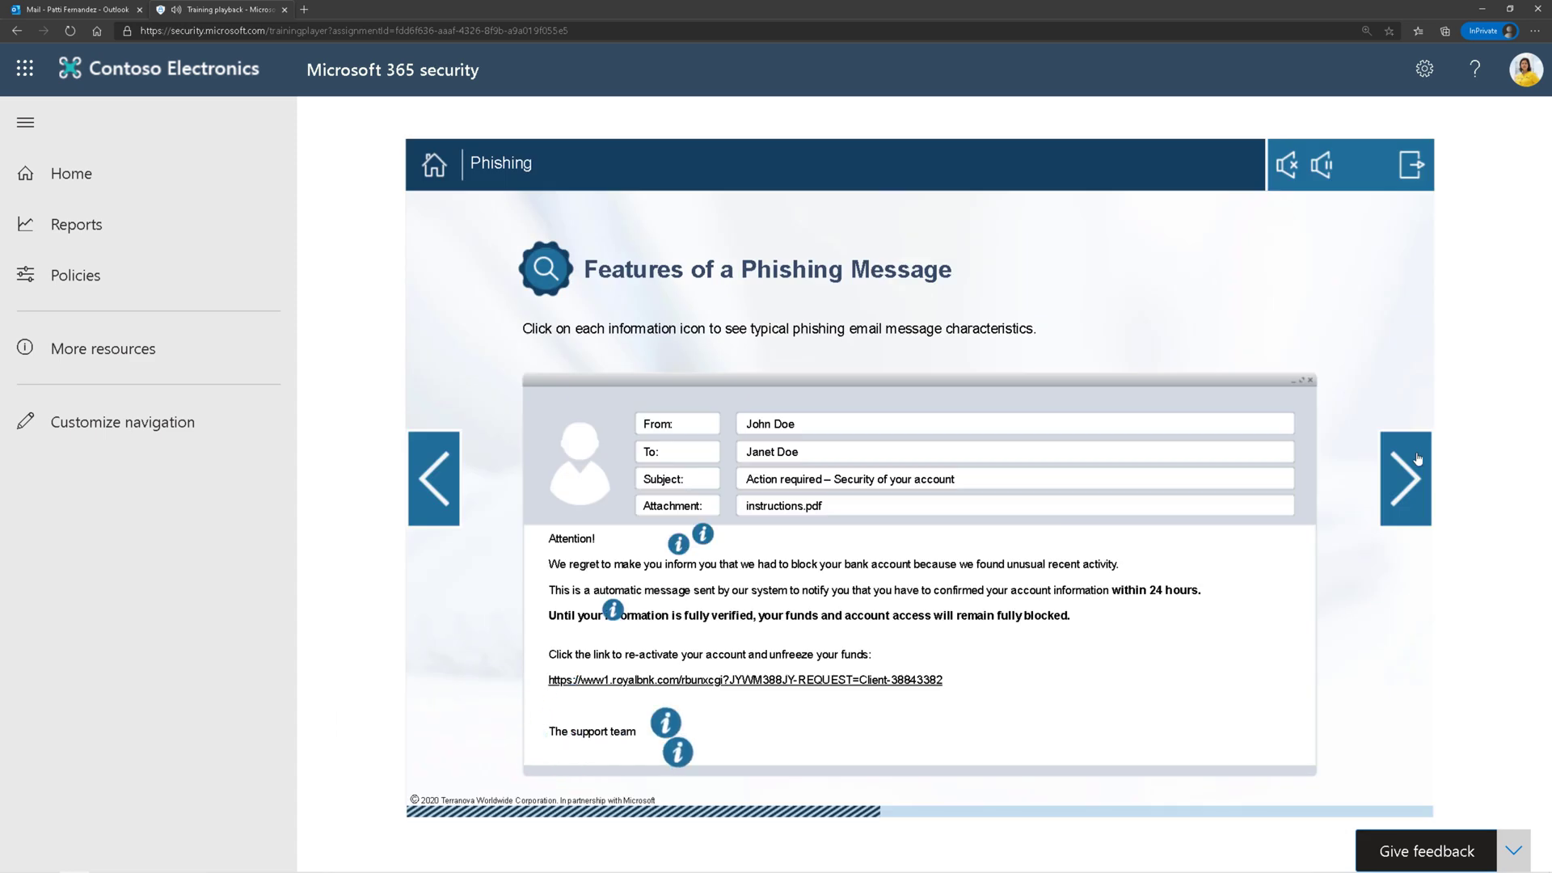
Step: Advance to Best Practices, view the advice behind its other four images, and continue to the Learning Activity
click(1407, 487)
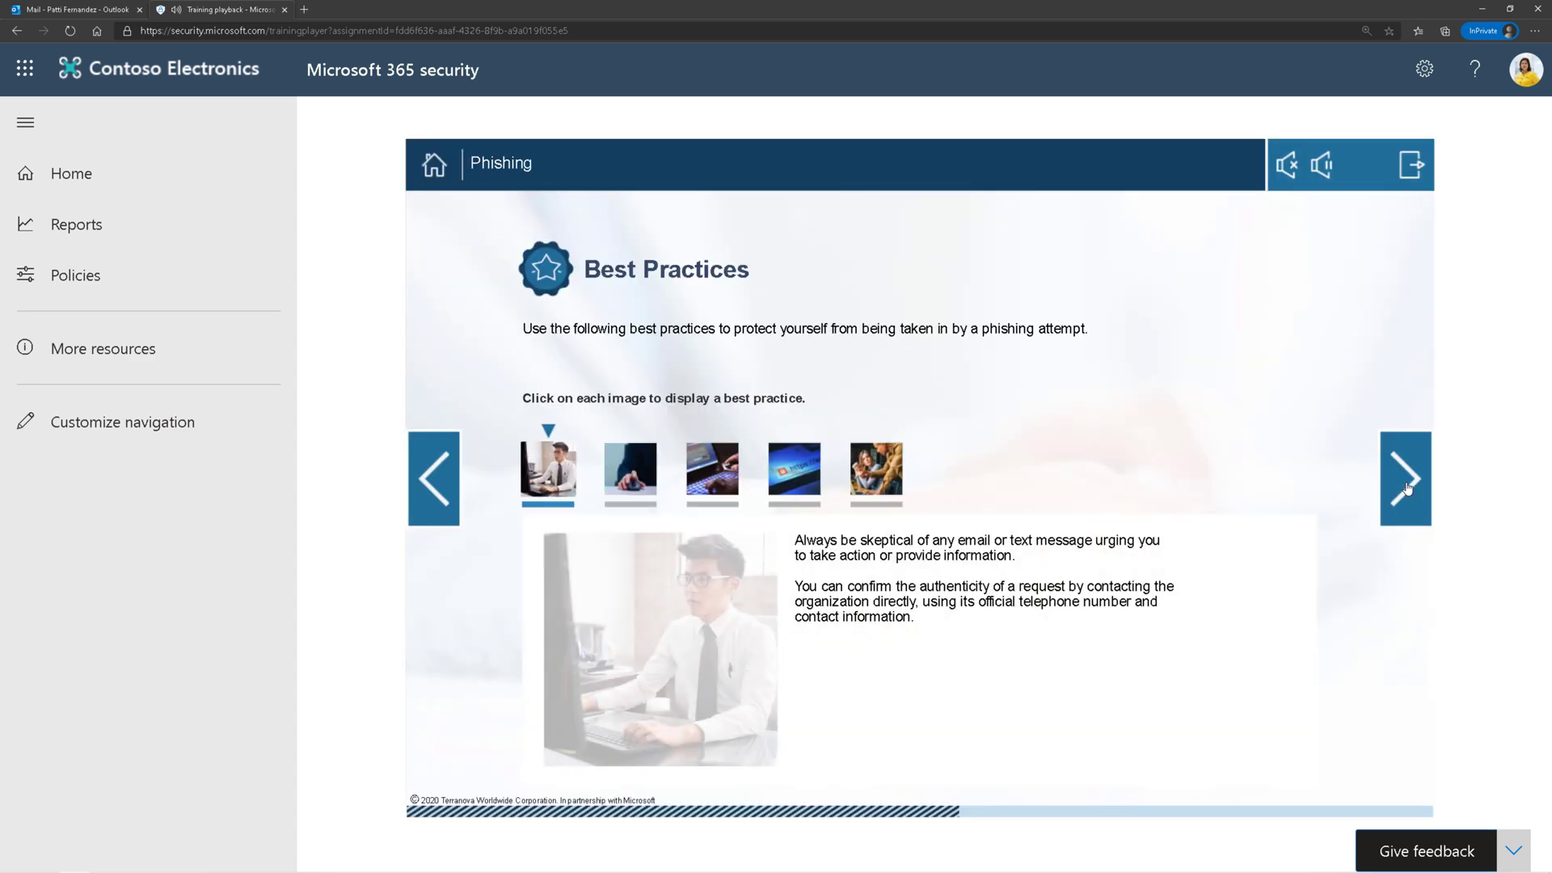
click(876, 477)
click(794, 477)
click(709, 481)
click(635, 467)
click(1414, 492)
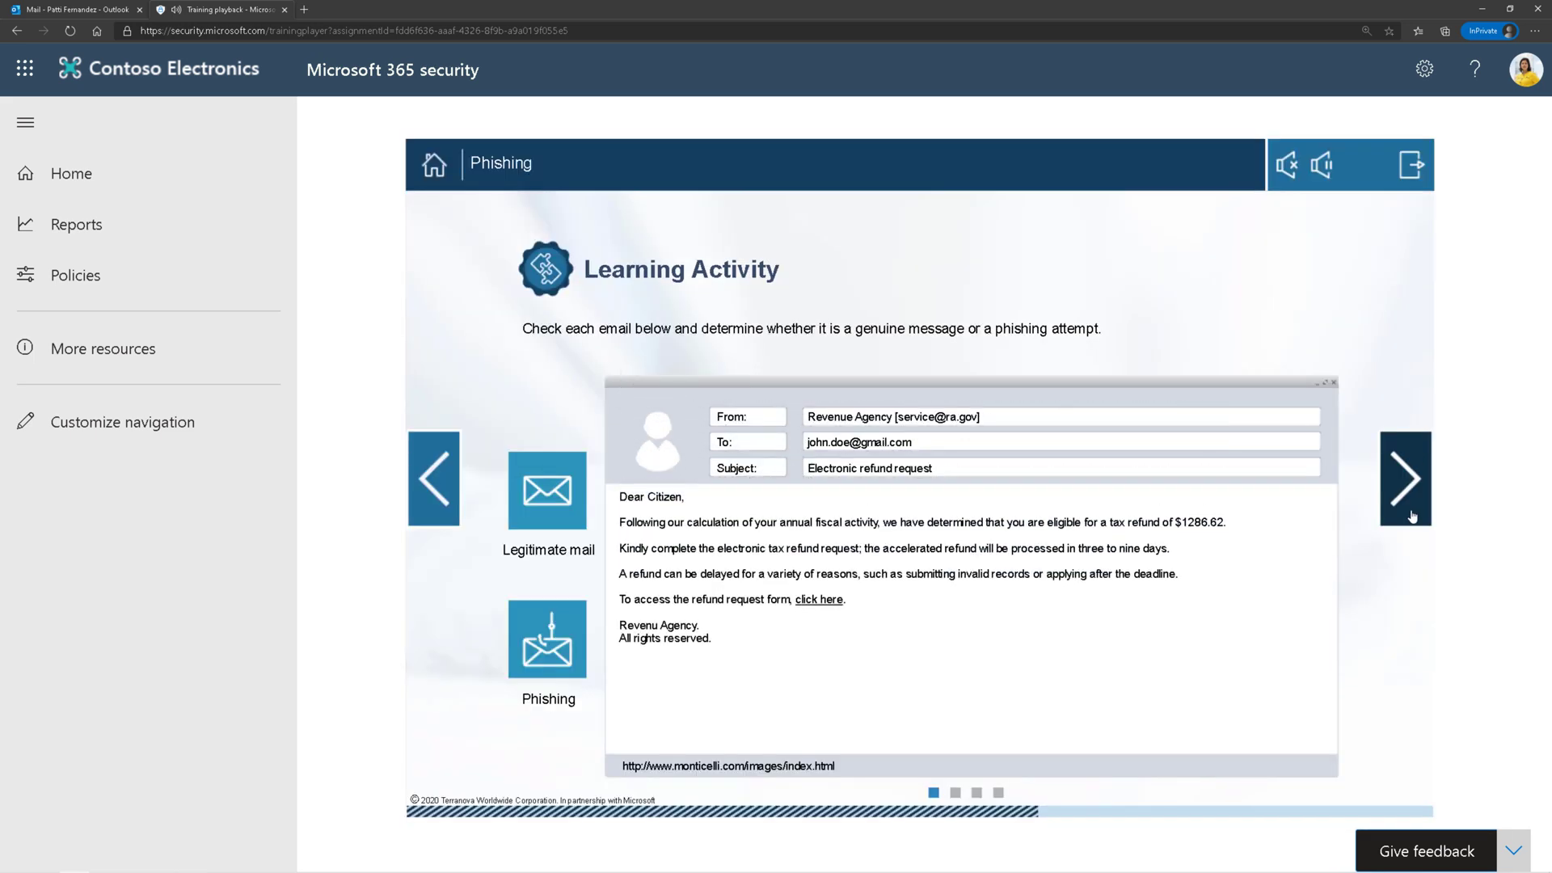
Step: Move on past the Learning Activity in the Phishing training
click(1412, 516)
click(1411, 514)
click(921, 704)
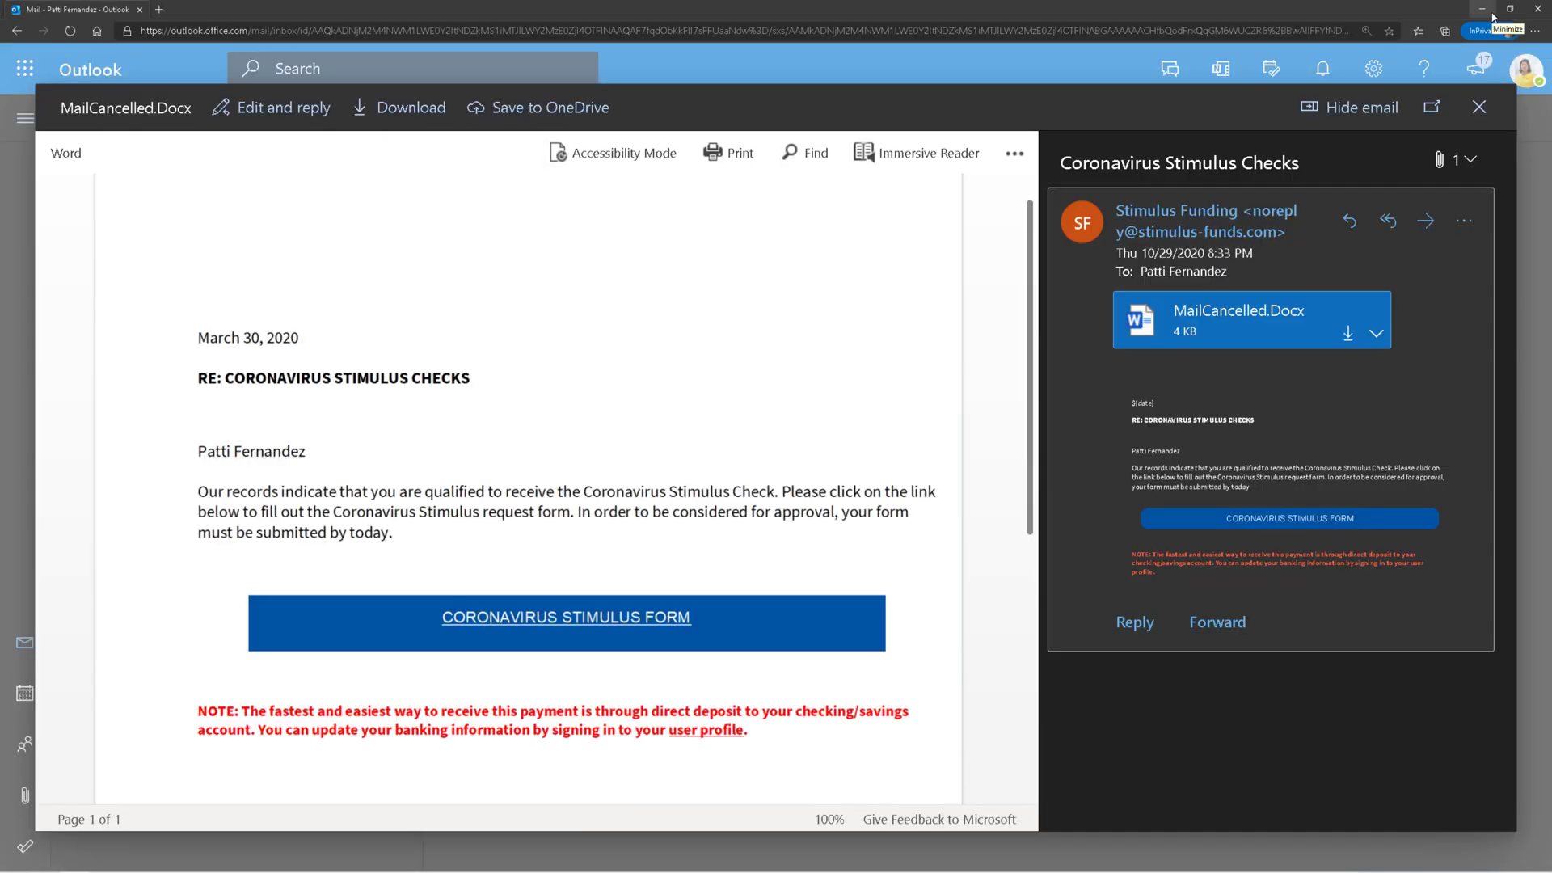
Step: Switch back to the administrator's Attack simulator and open the Link In Sim report from the full list of simulations
click(1493, 16)
click(747, 841)
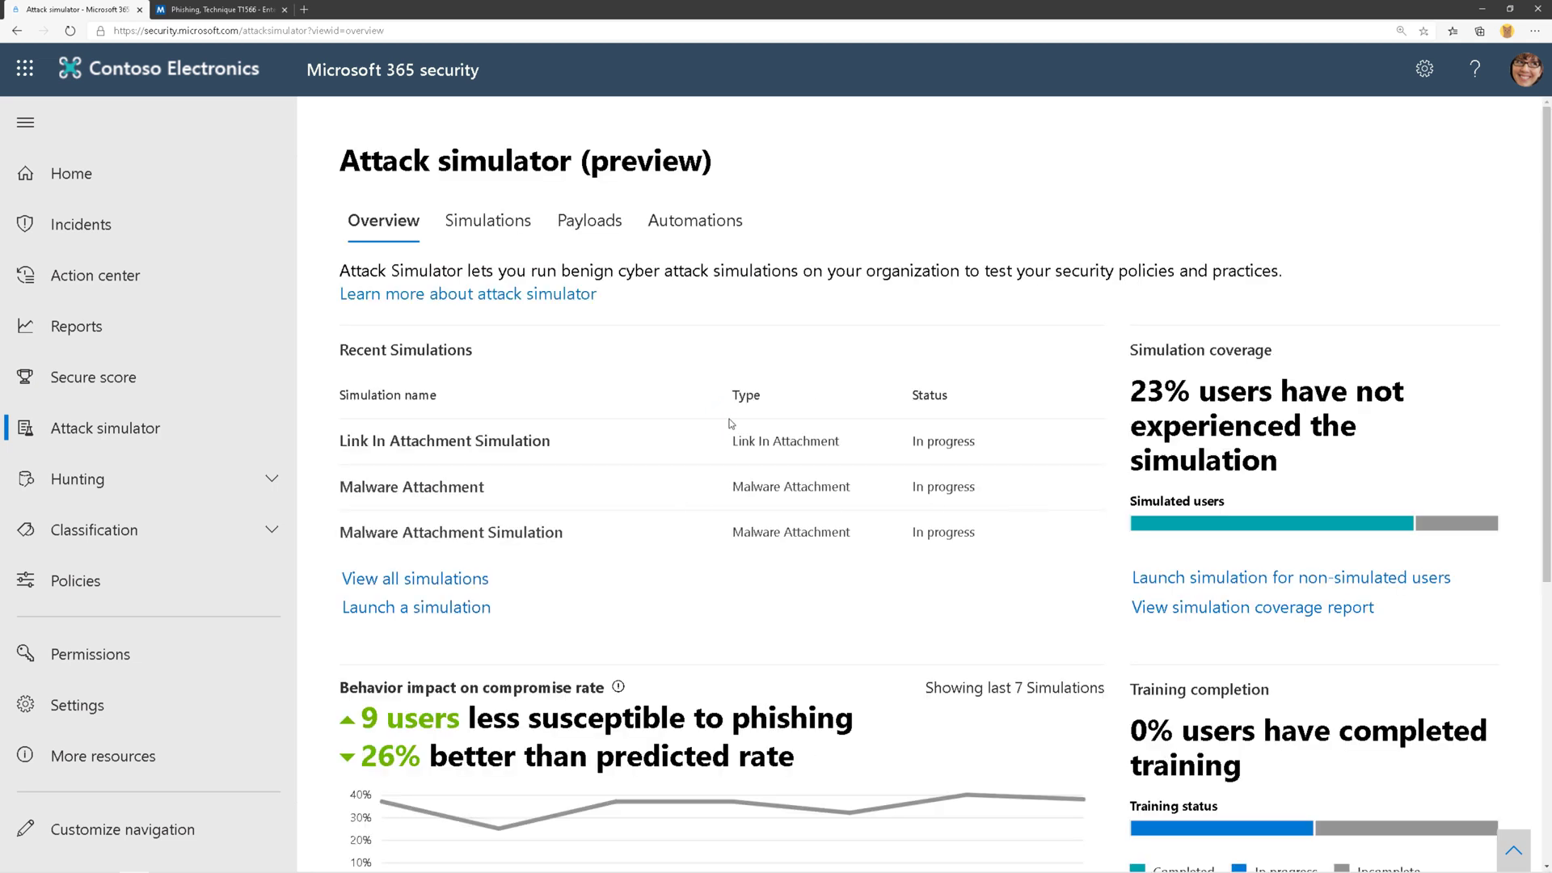
click(480, 580)
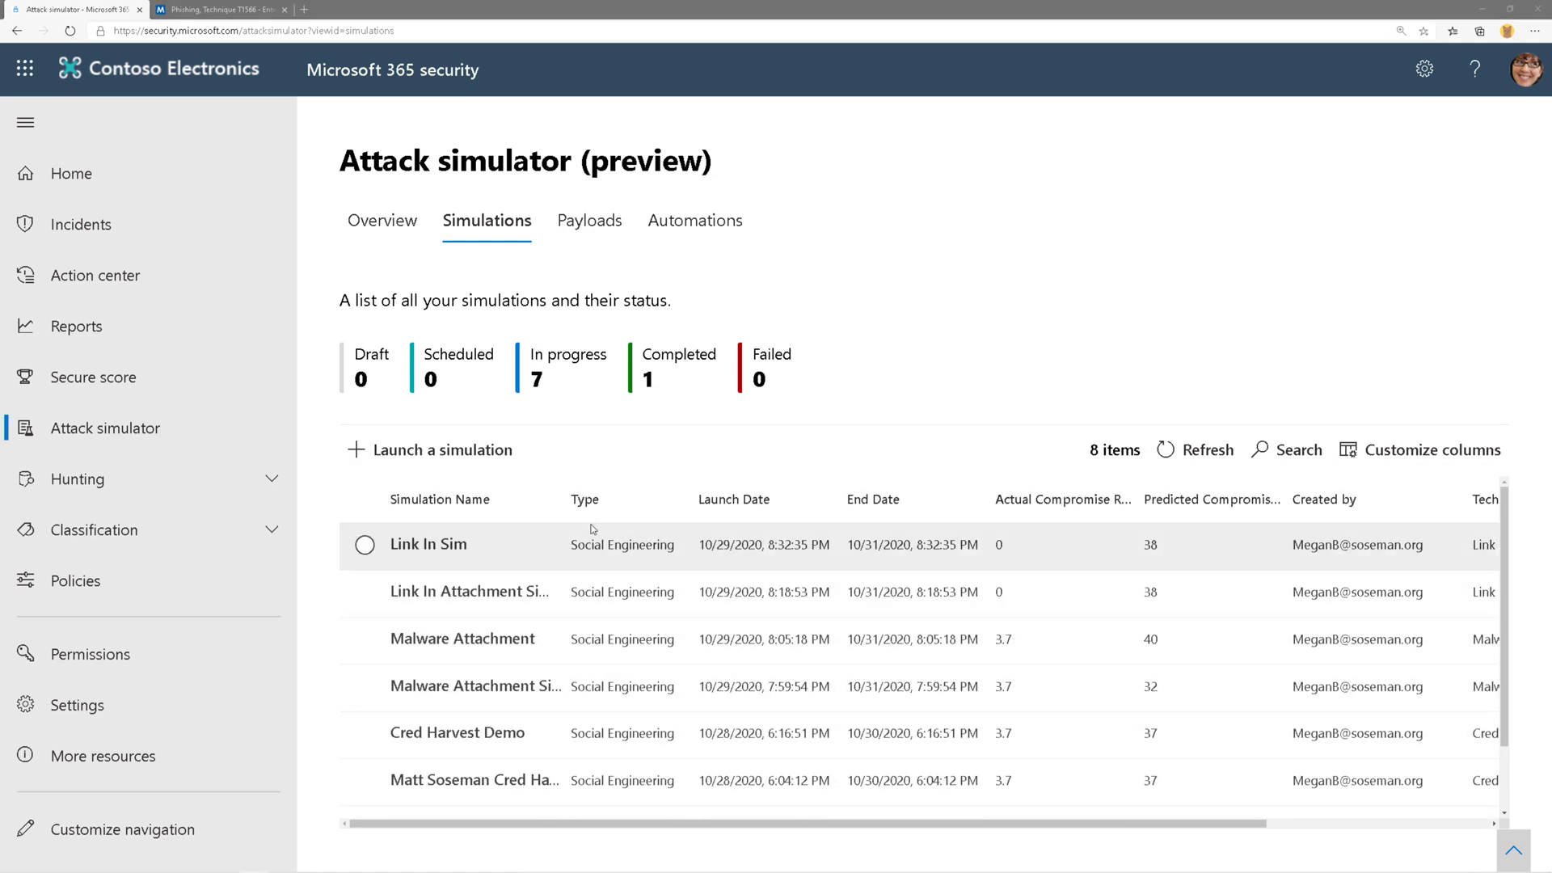
click(447, 544)
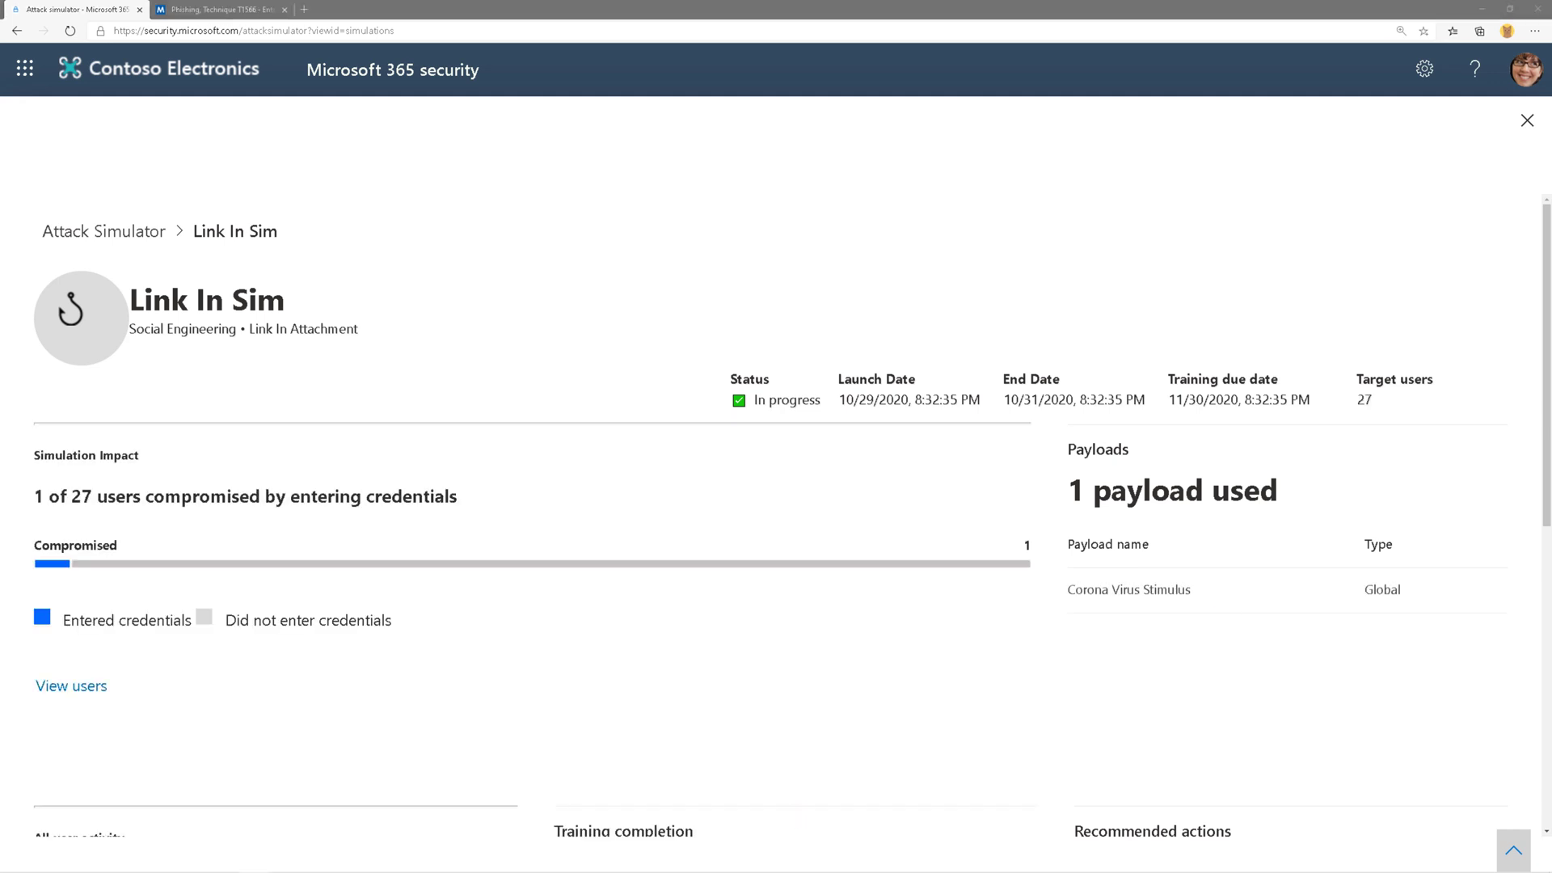
Step: Examine the Link In Sim report's simulation impact, all user activity, training completion and recommended actions
scroll(974, 617, down, 1)
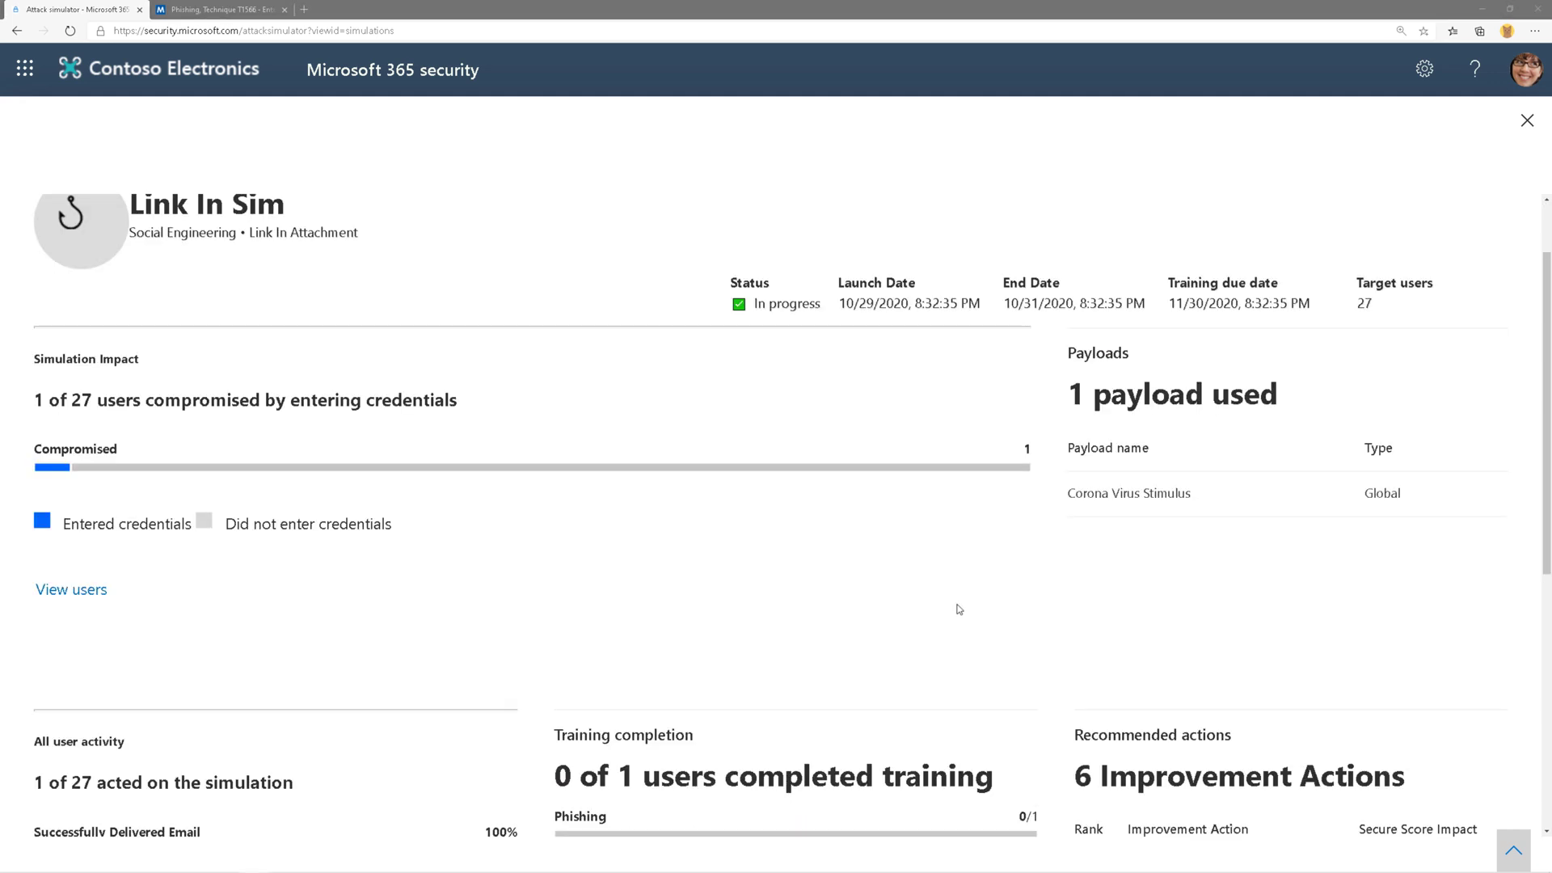
scroll(597, 469, down, 2)
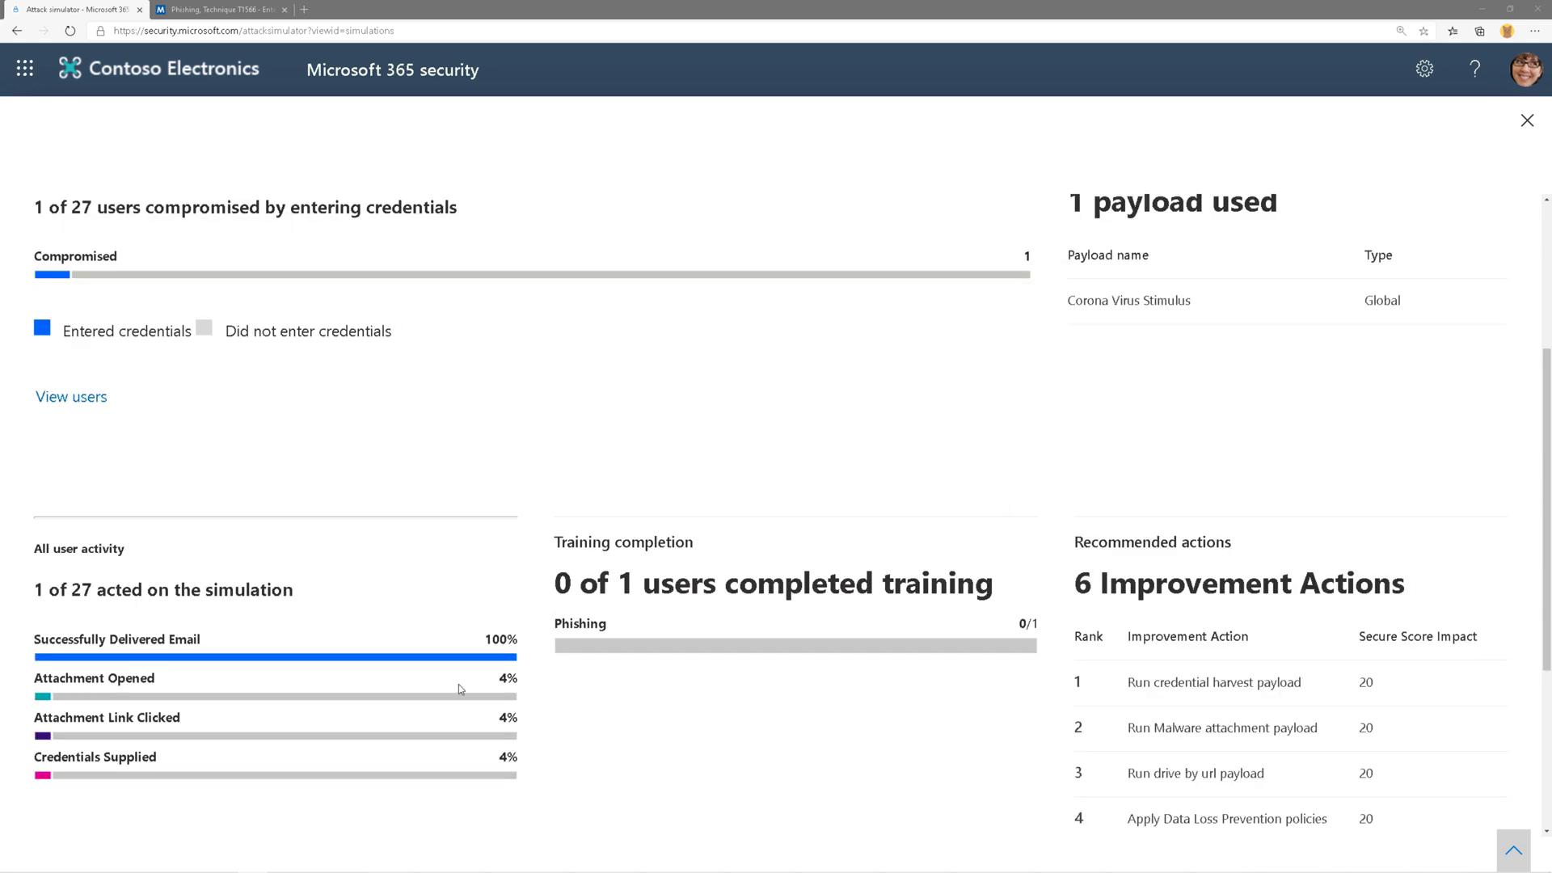
scroll(531, 681, down, 2)
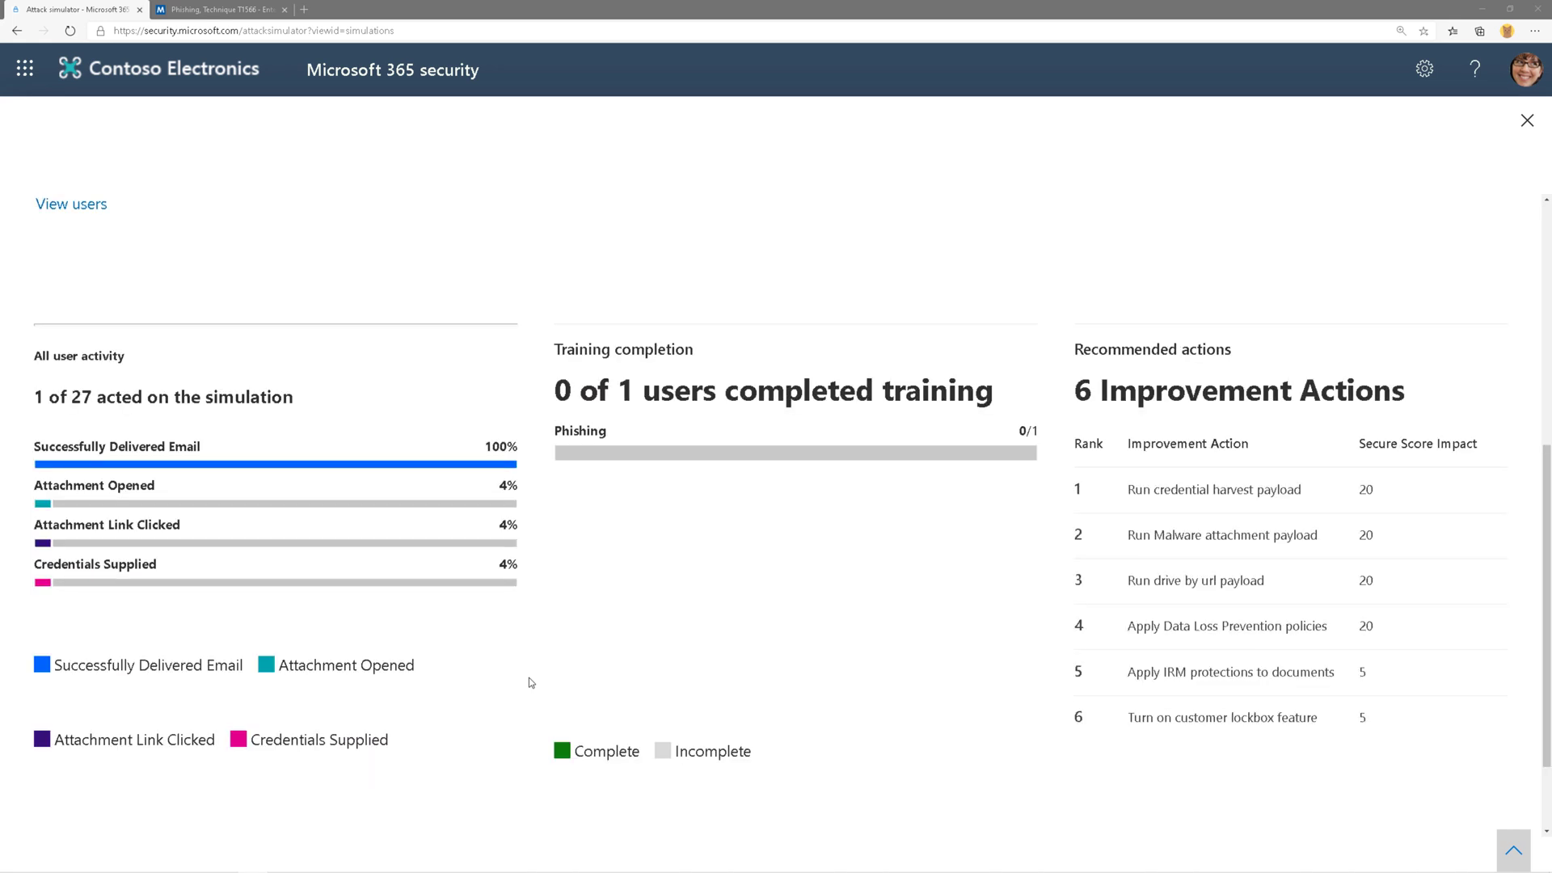
scroll(291, 465, up, 2)
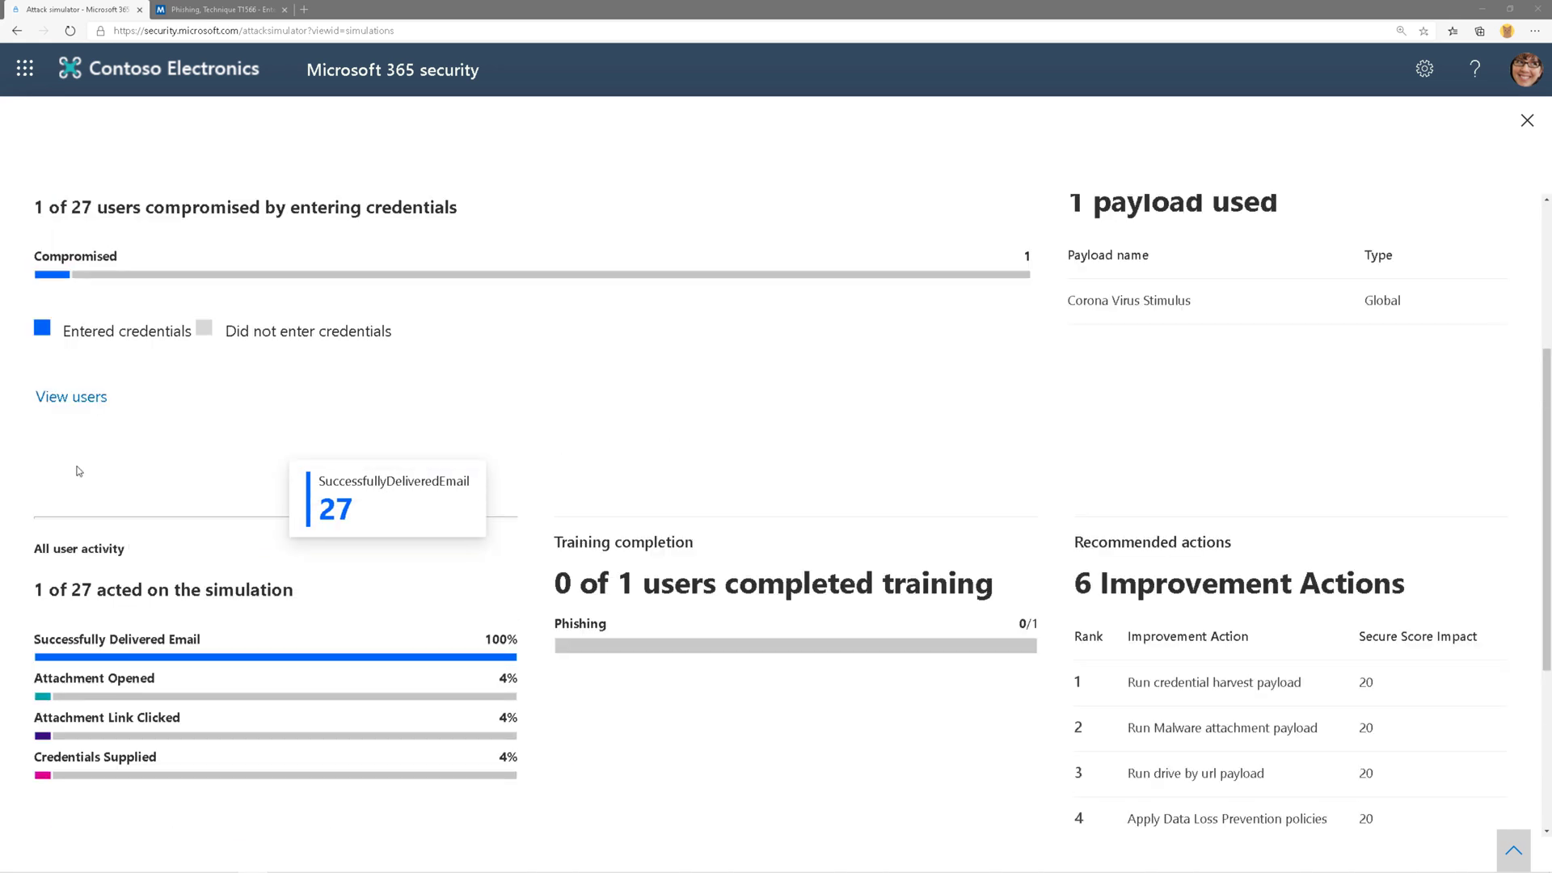
Step: Open the list of users targeted by Link In Sim and load the remaining items
click(101, 396)
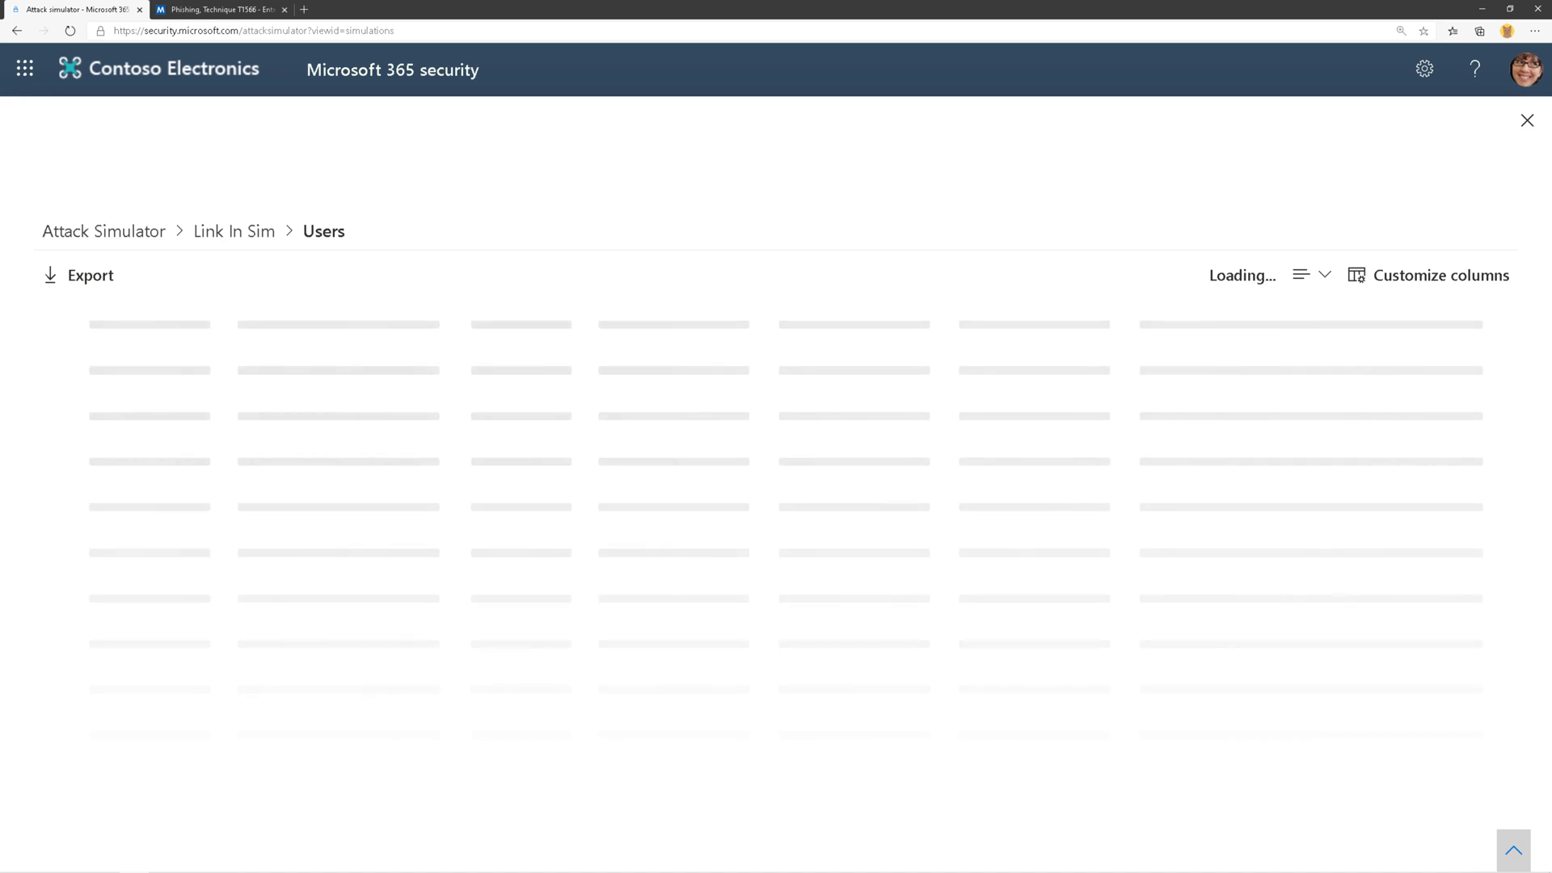
scroll(550, 639, down, 5)
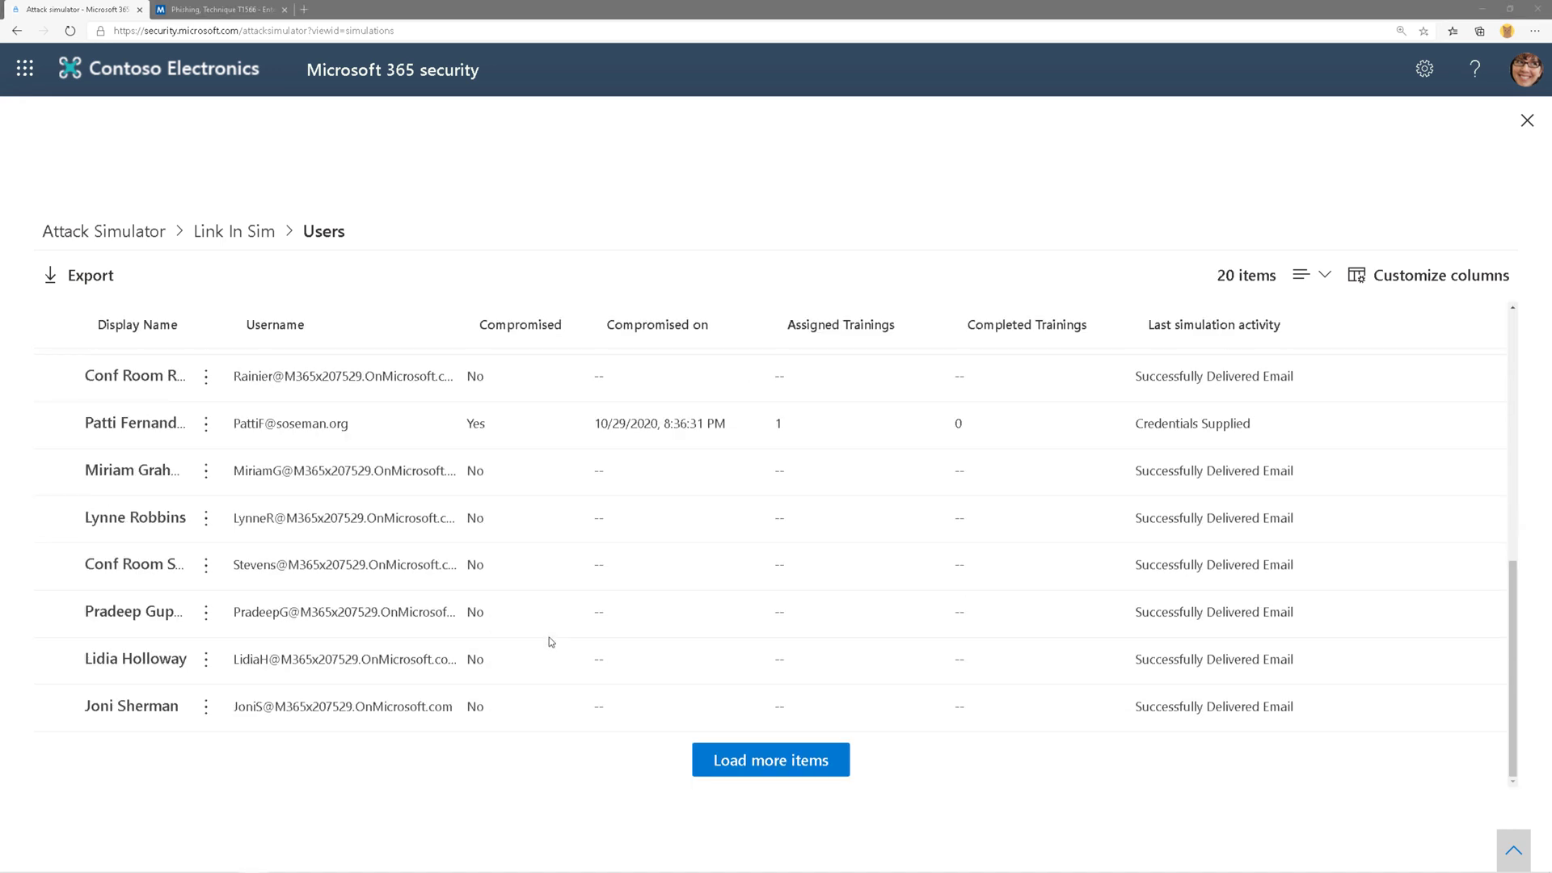
click(760, 757)
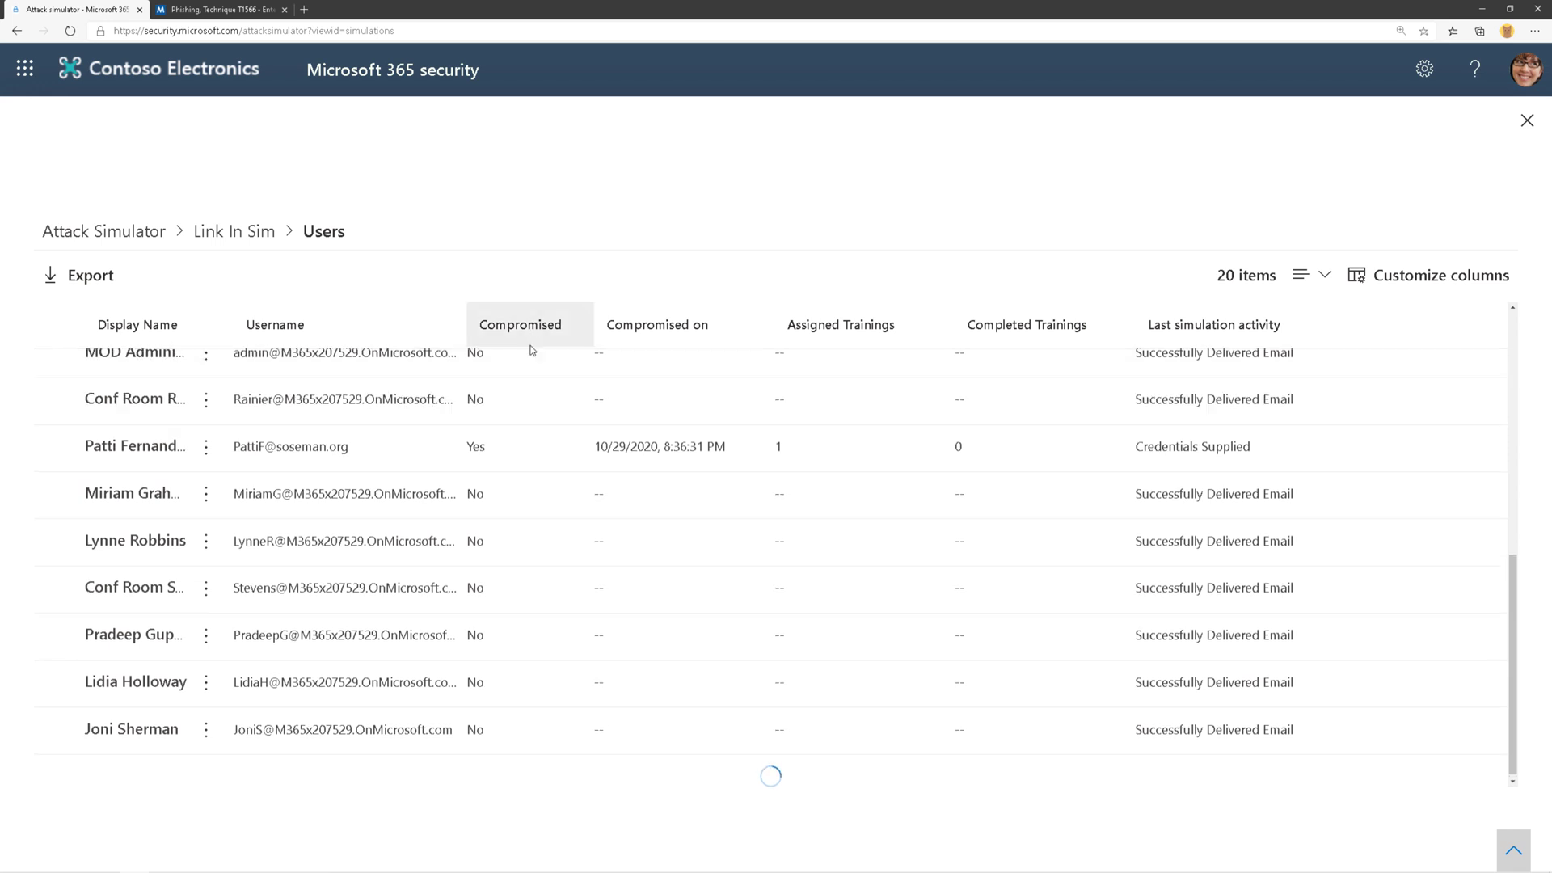
Step: Open the compromised user's details and examine the activity timeline, from delivered email through opened attachment to supplied credentials
click(516, 457)
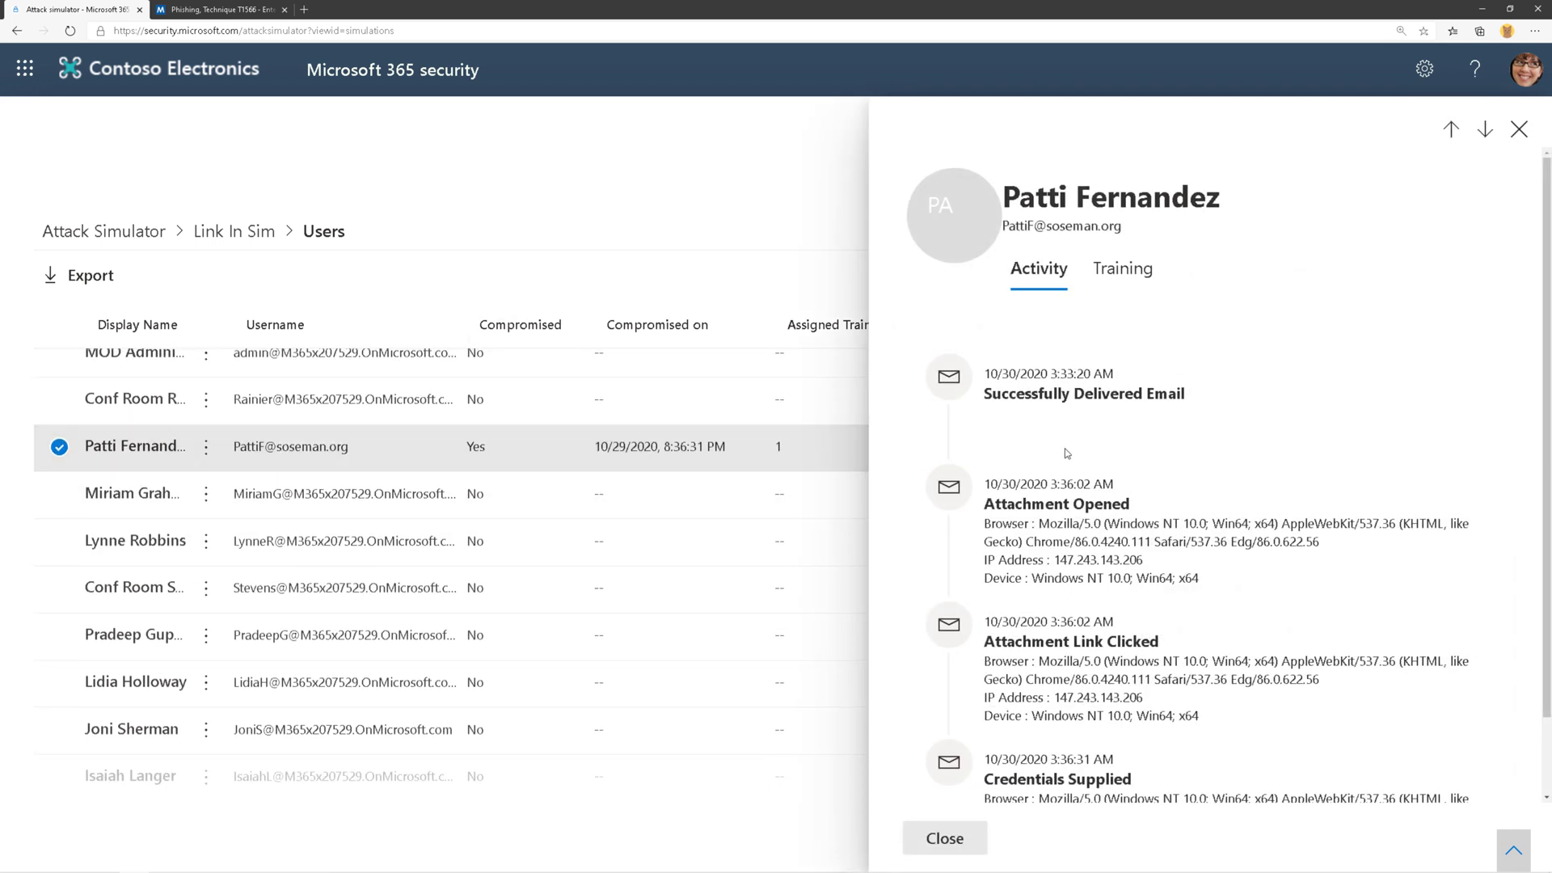
scroll(1087, 560, down, 1)
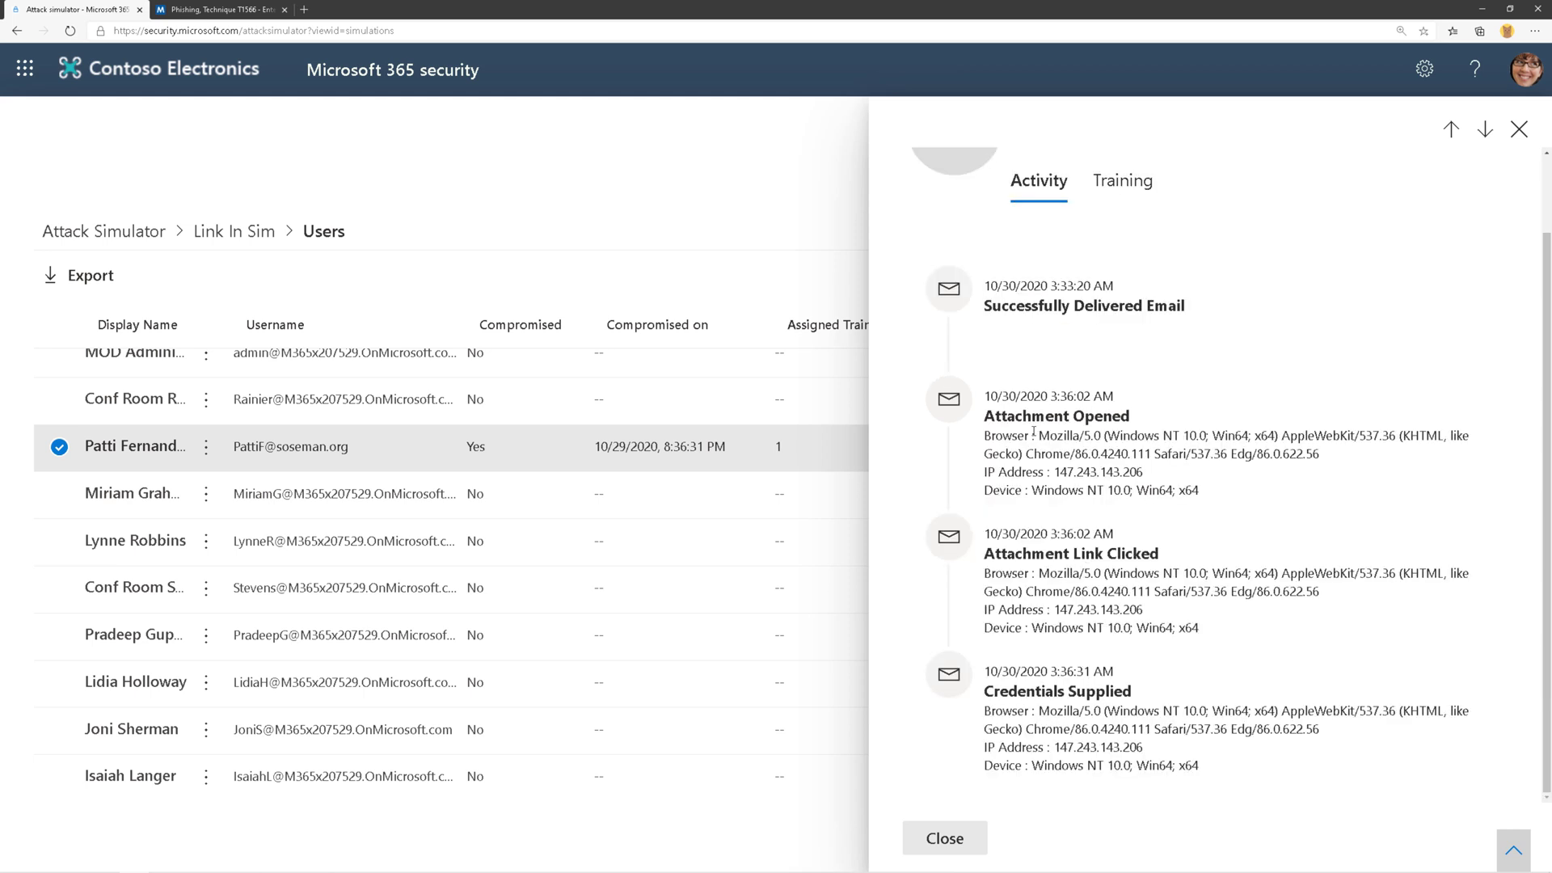
drag(1023, 417, 1147, 437)
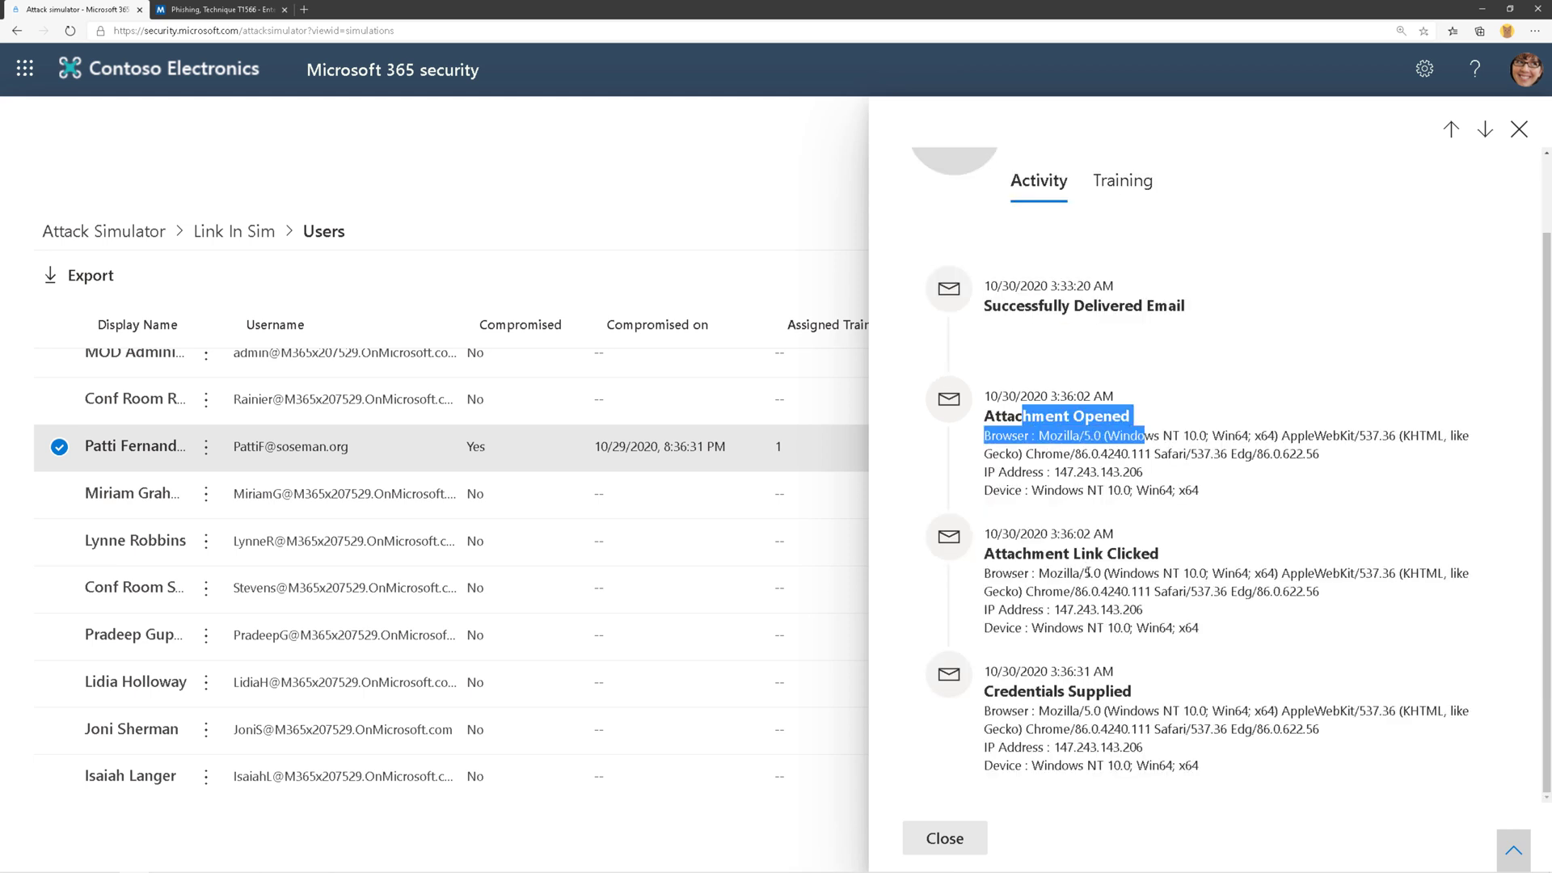
drag(1039, 573, 1201, 730)
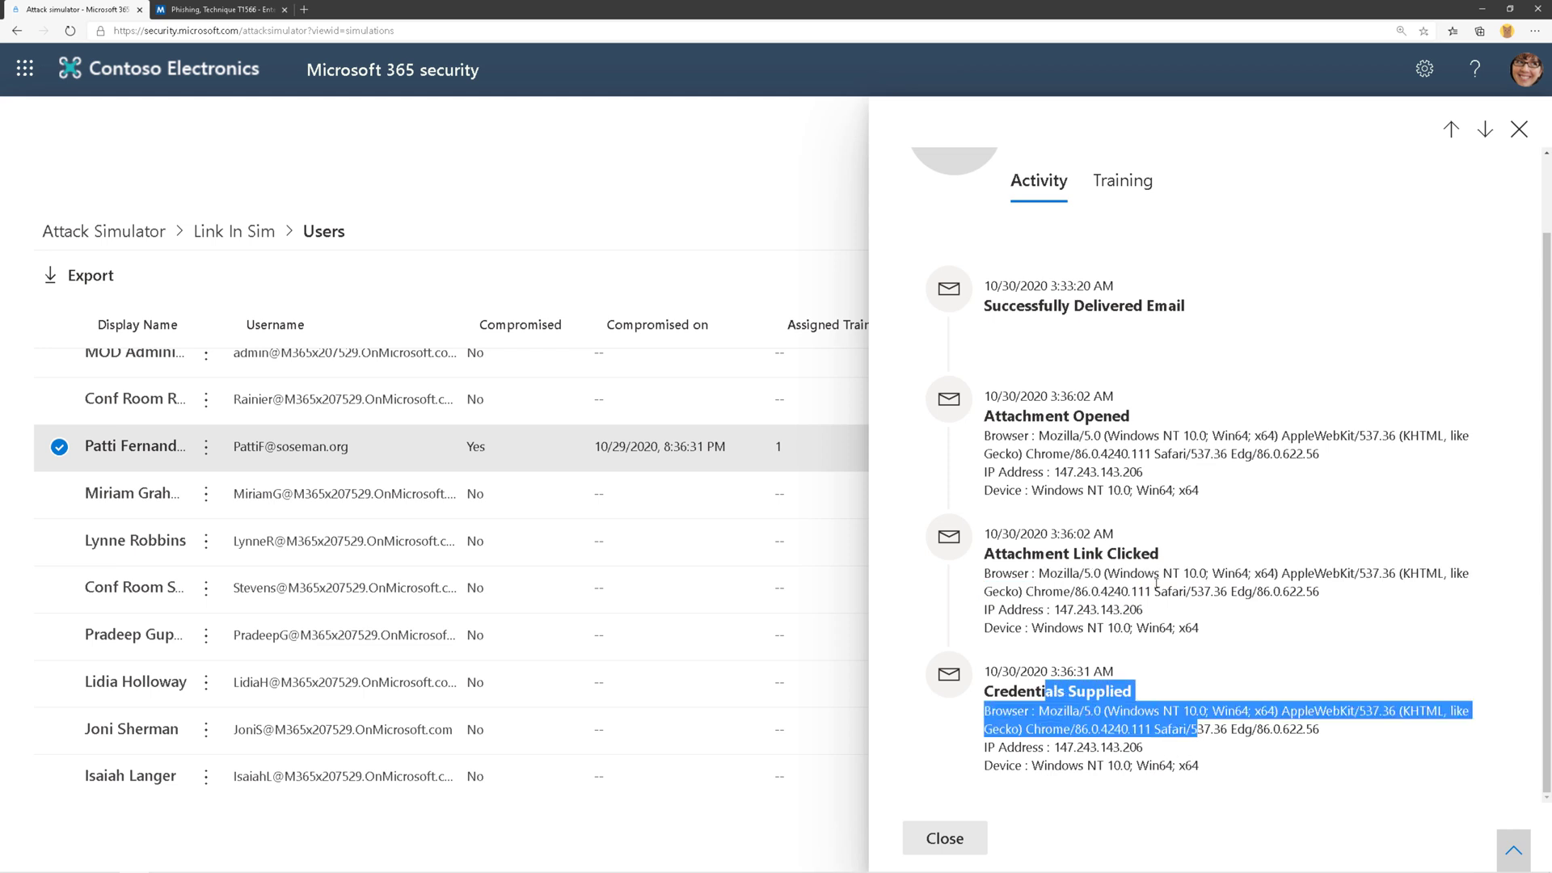
Step: Check the compromised user's training status, then close the user's details
click(1123, 181)
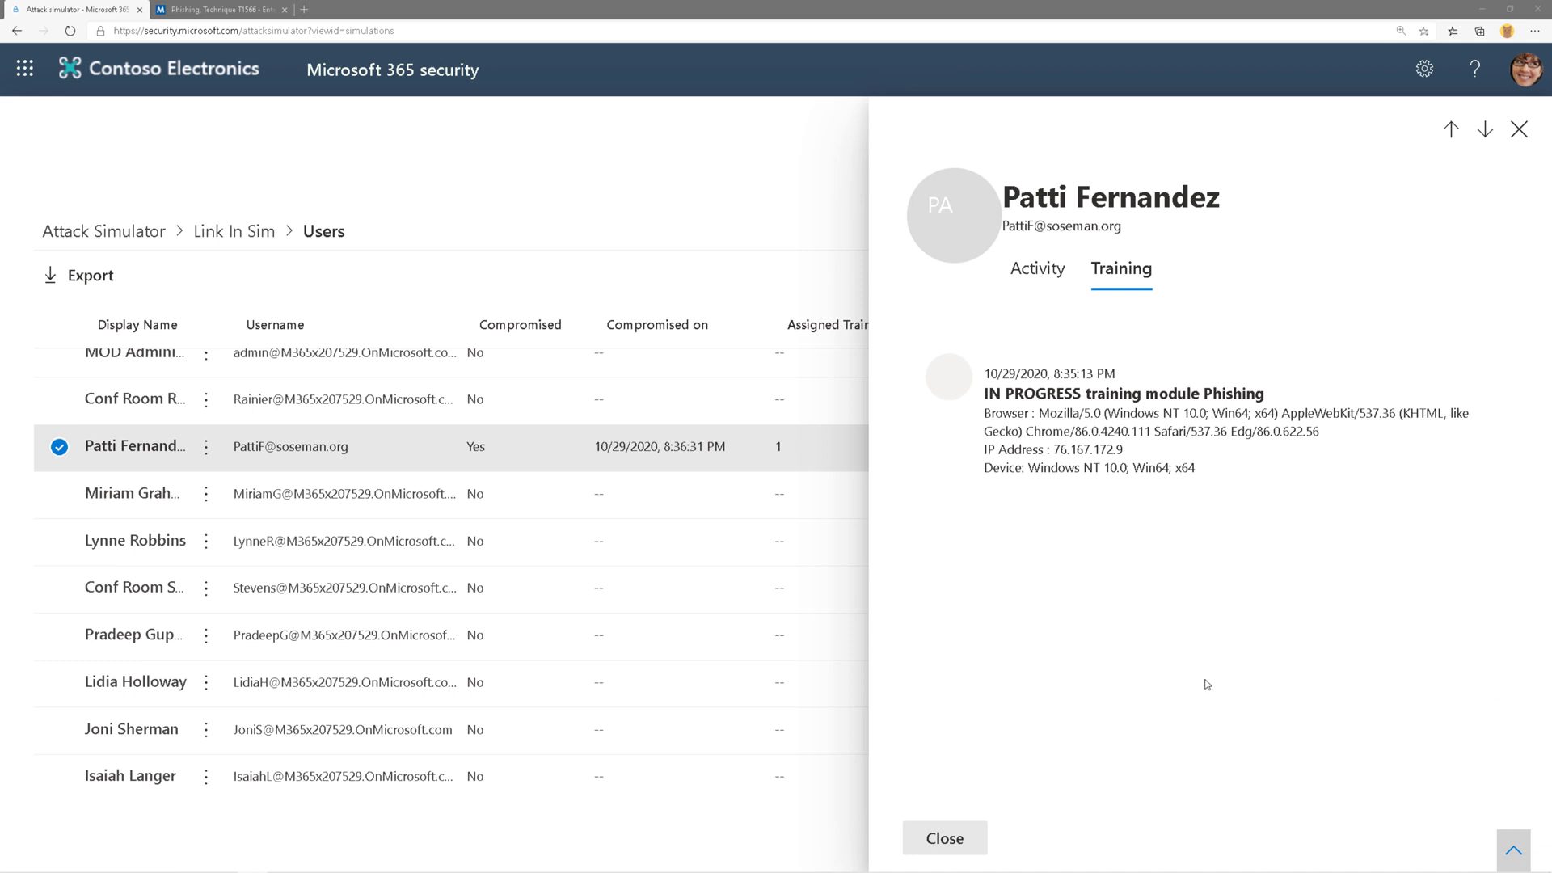
click(944, 838)
scroll(837, 437, up, 6)
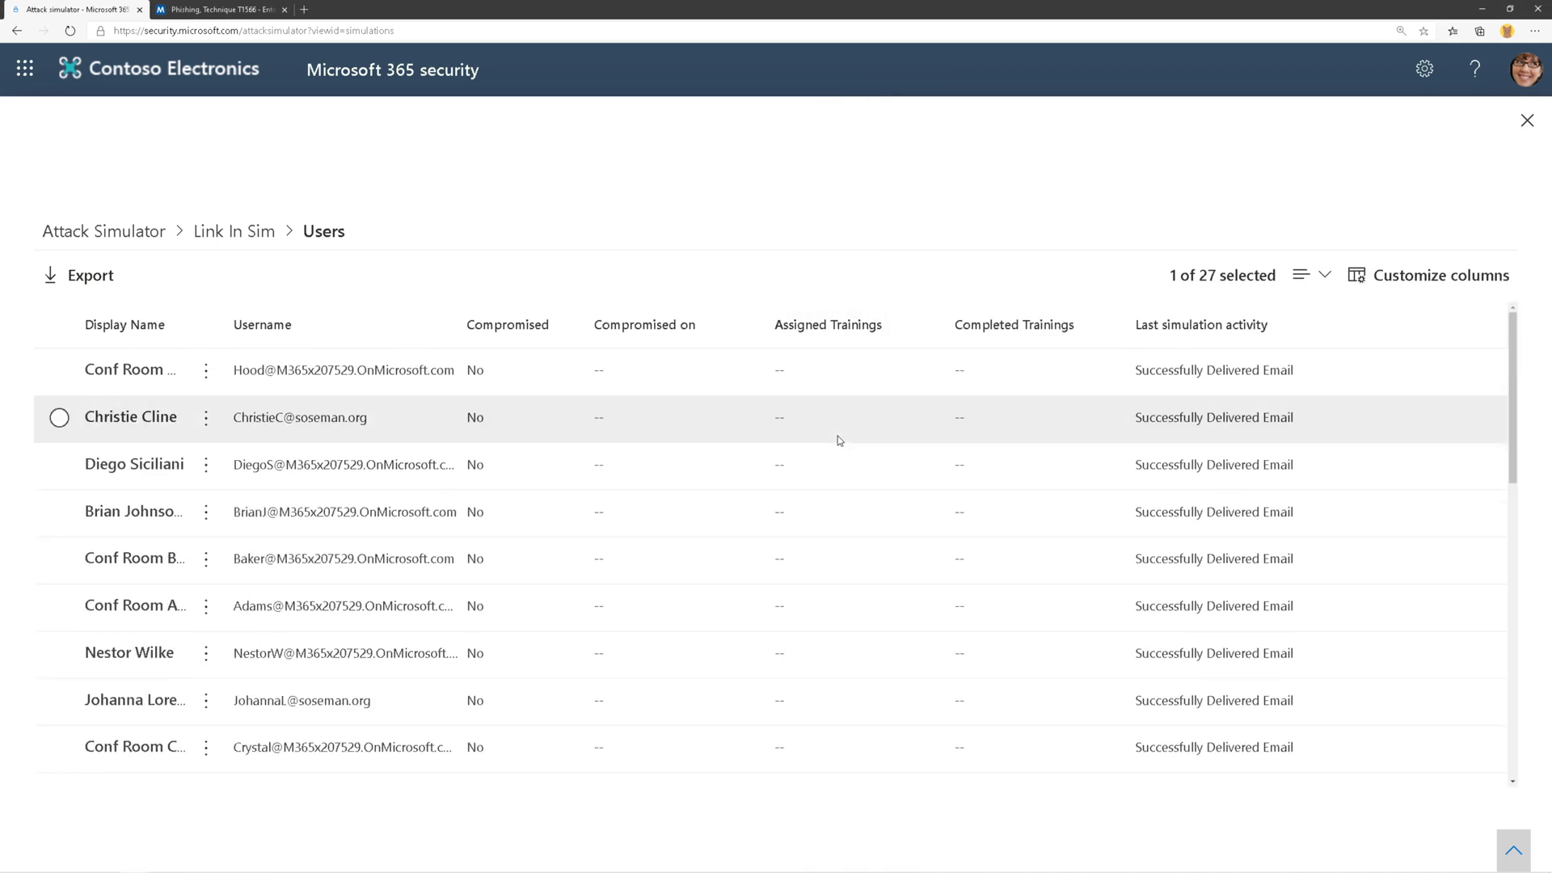
Step: Return to the Attack simulator overview and start a new simulation, bringing up the Link to Malware technique among the choices
click(234, 231)
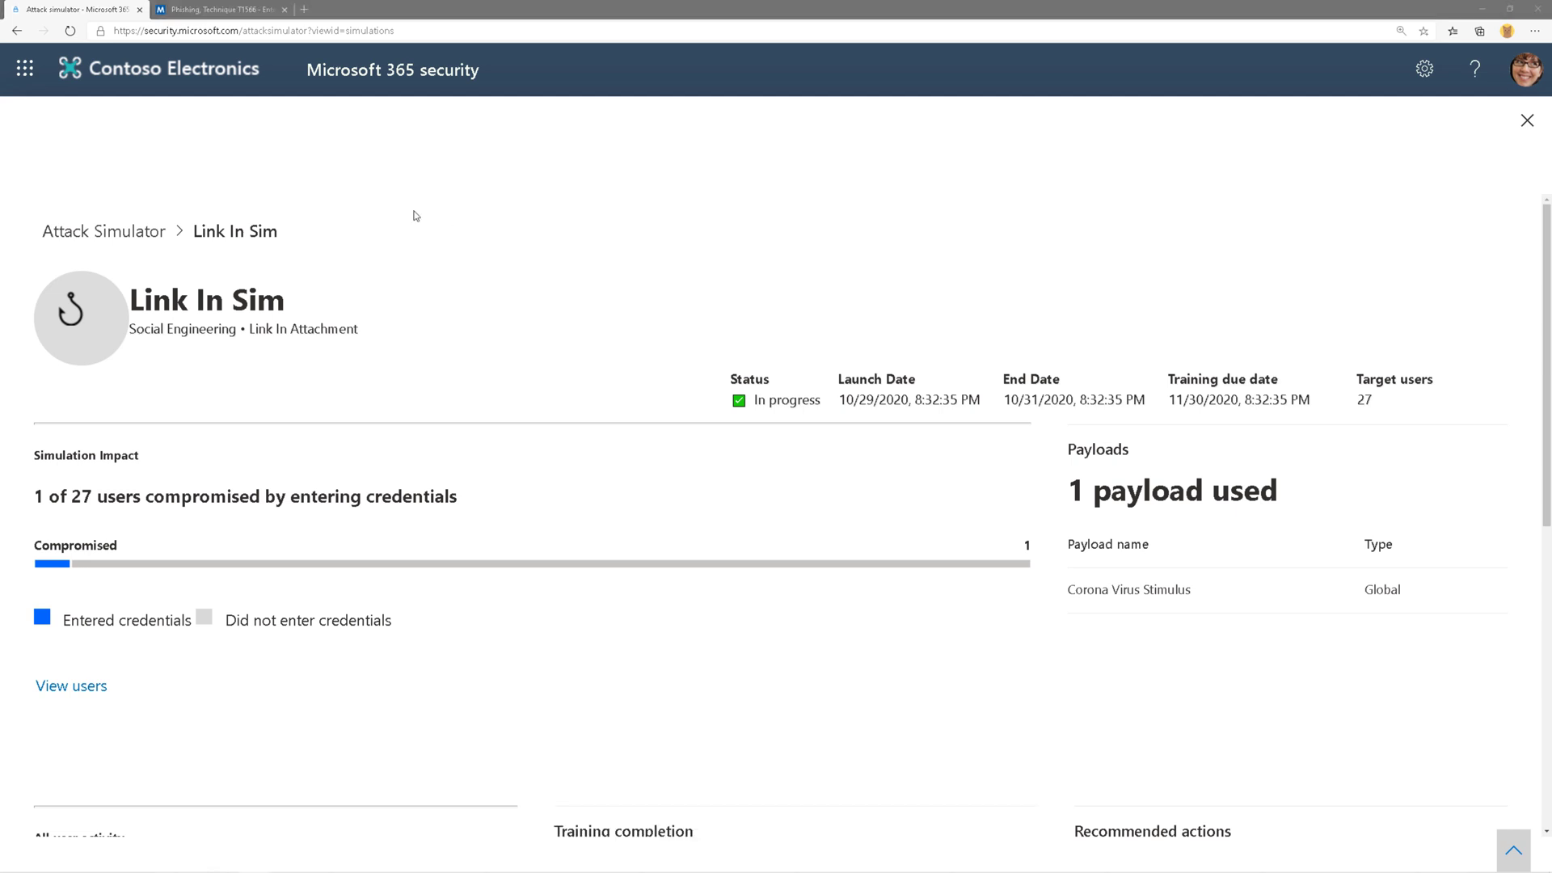
click(149, 242)
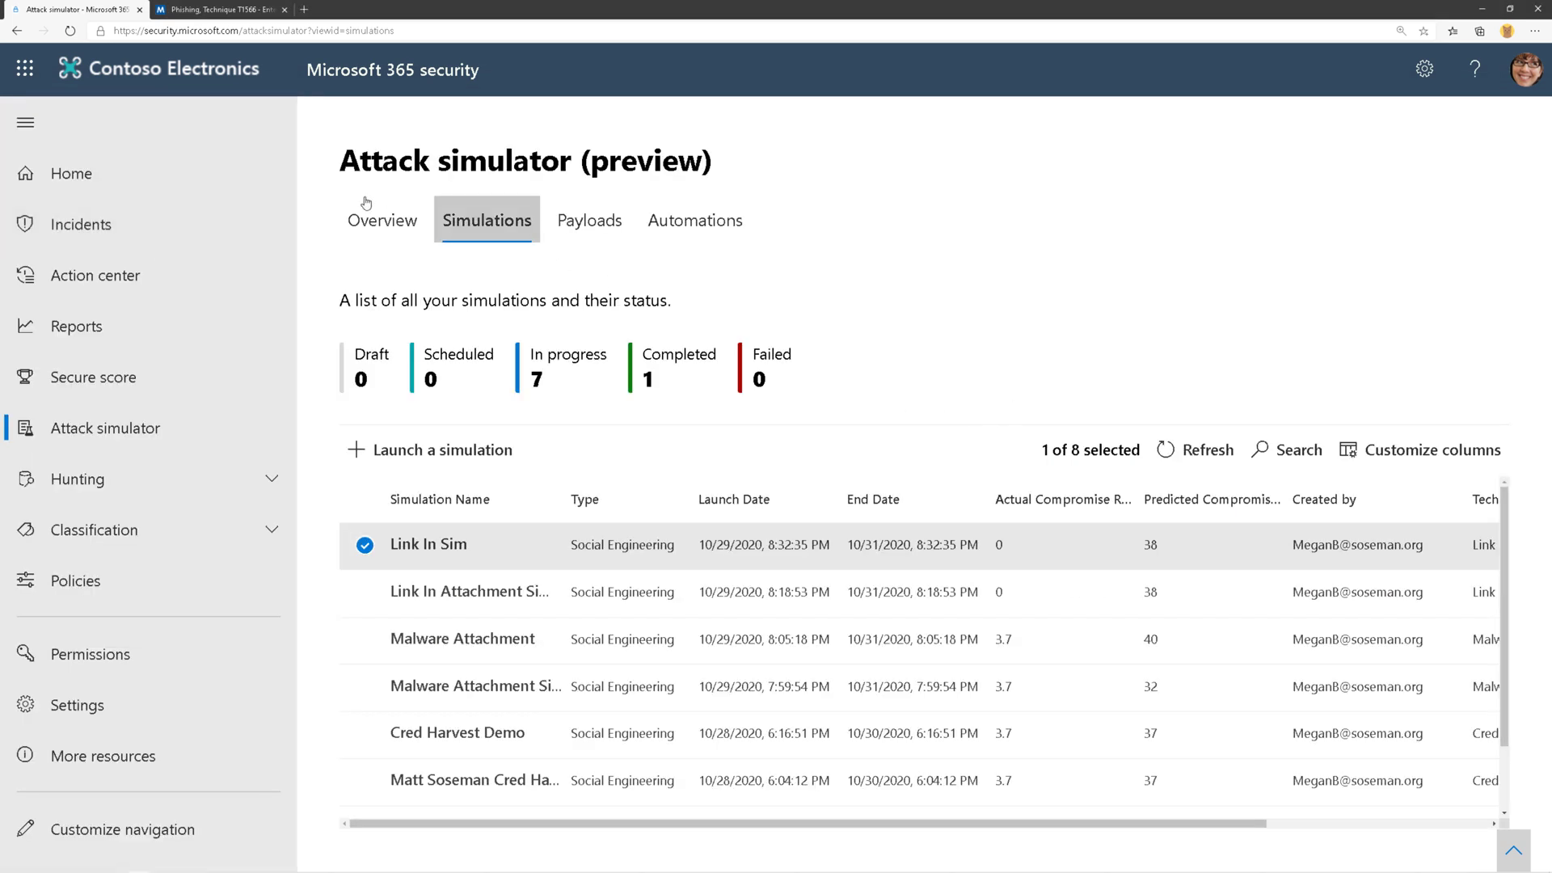
click(382, 218)
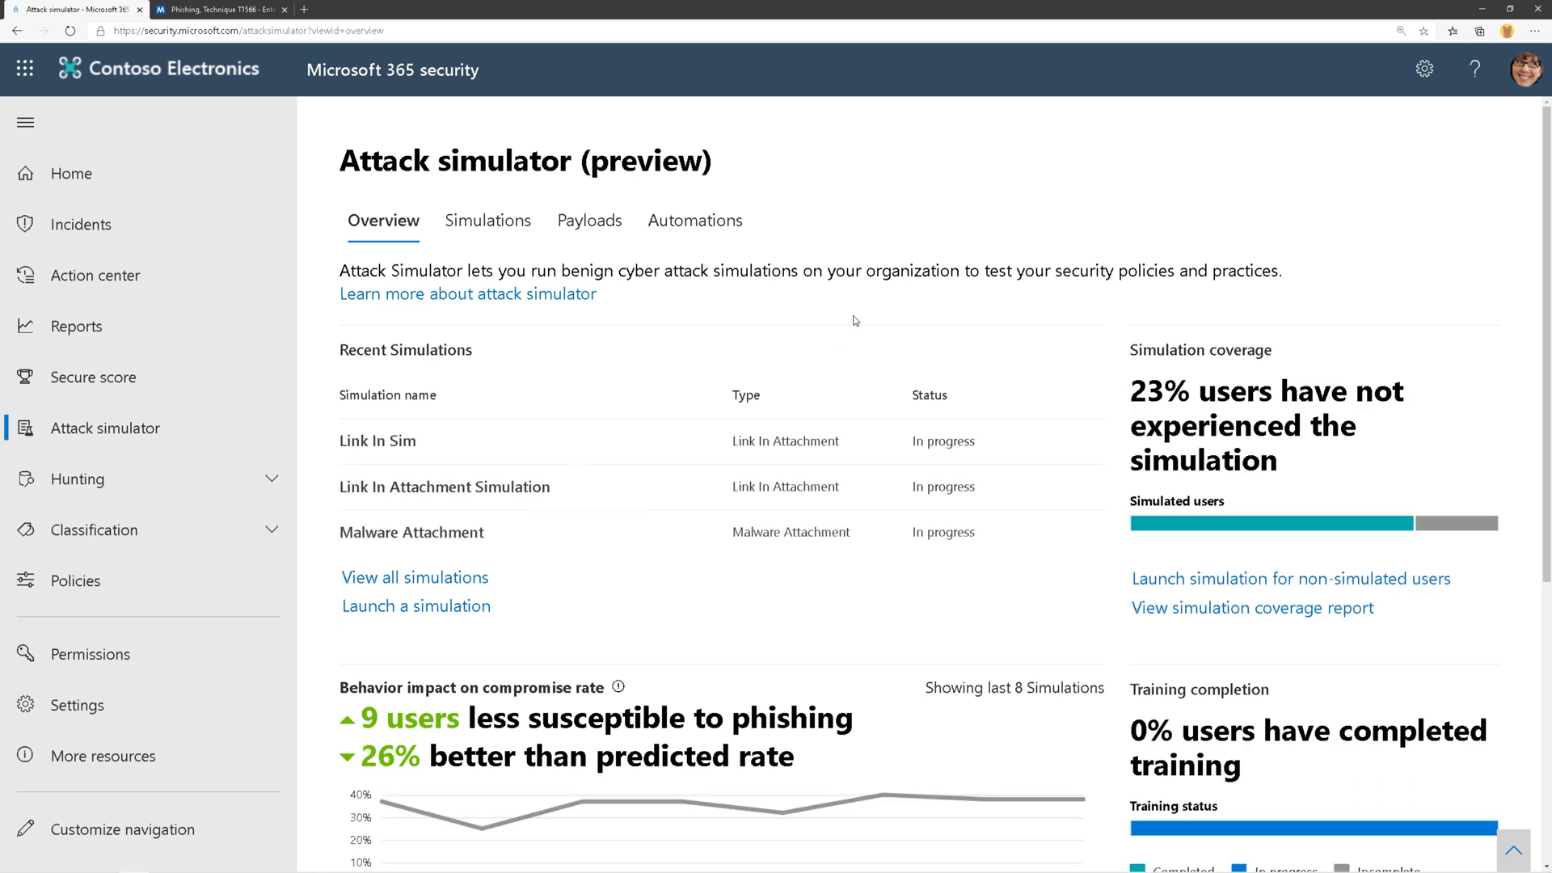
click(453, 606)
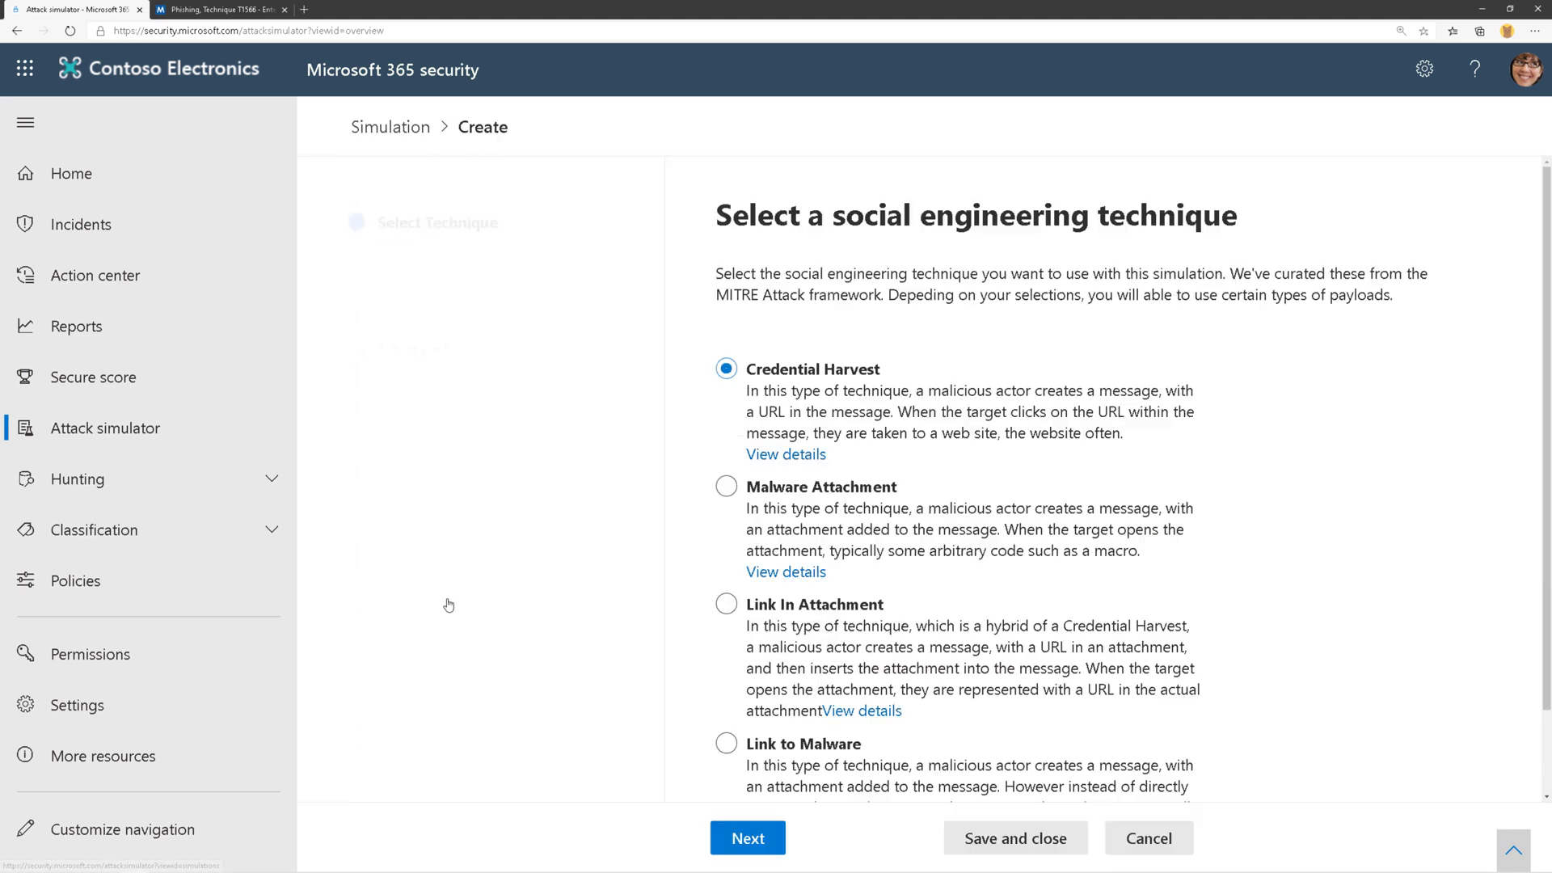
scroll(813, 610, down, 2)
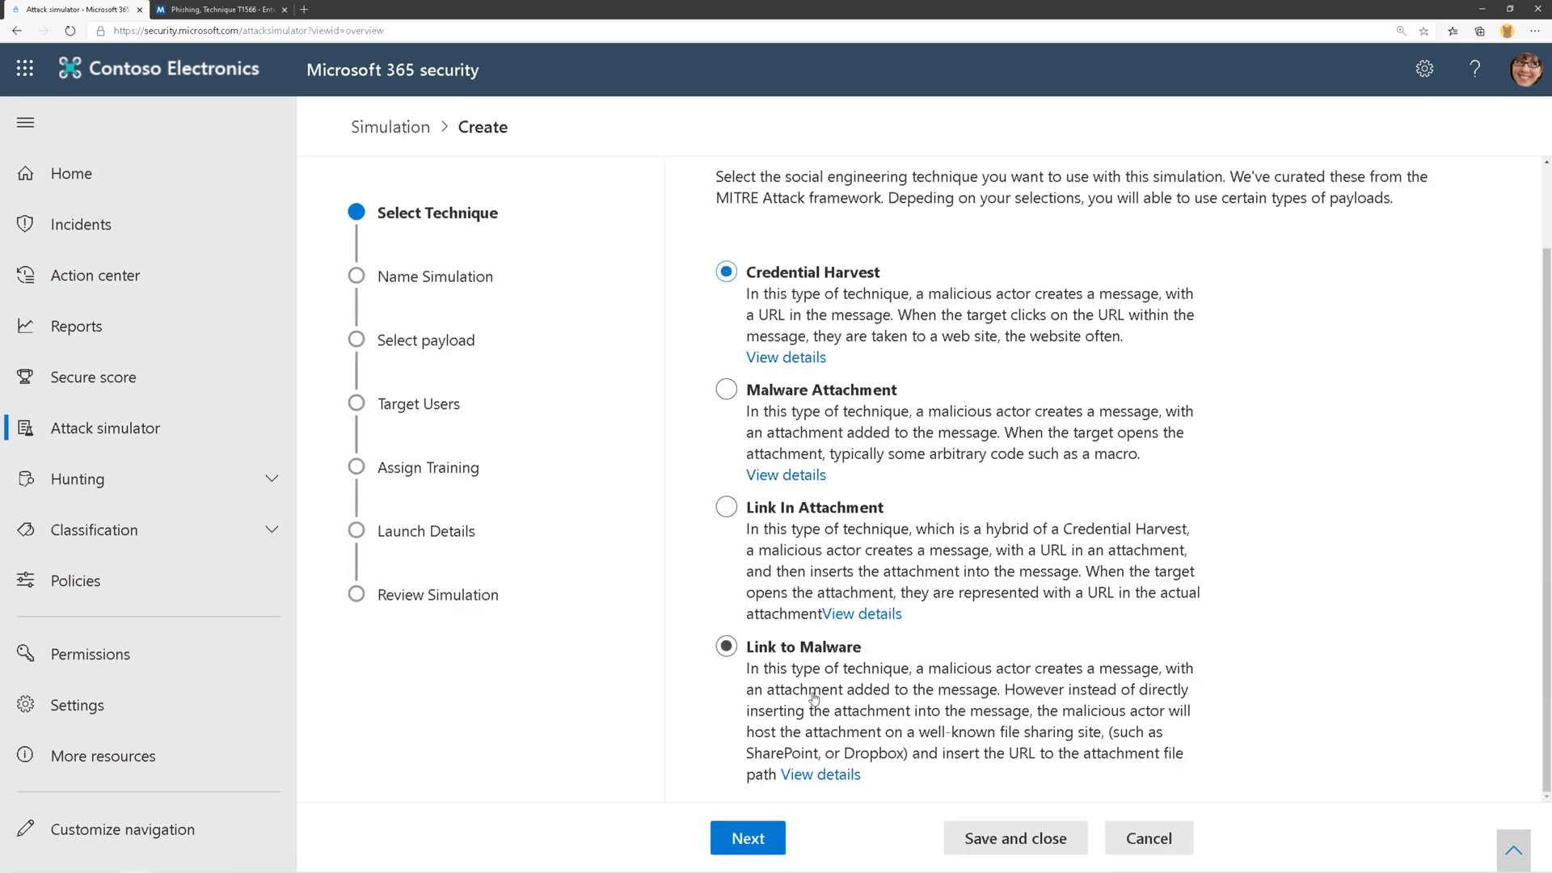